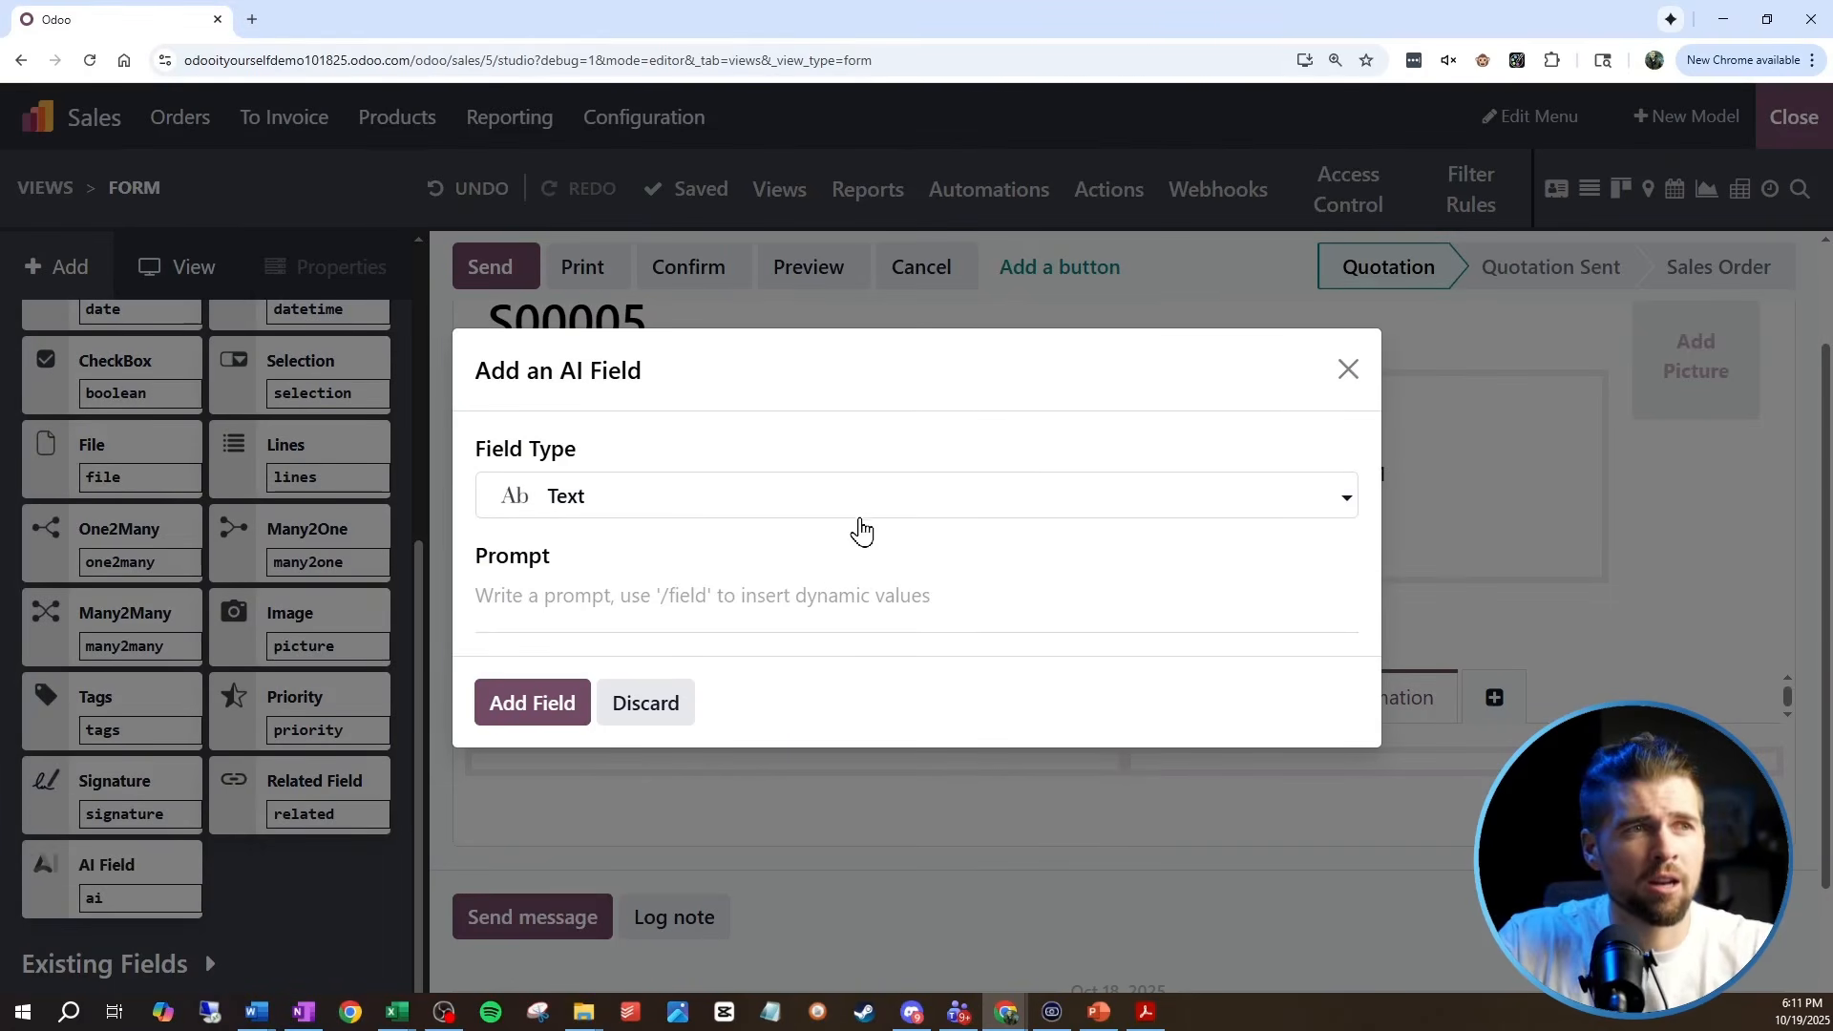
Step: Set the AI field's type to HTML and fill its prompt with the final AI prompt copied from the ChatGPT window
{"action": "left_click", "coordinate": [858, 517]}
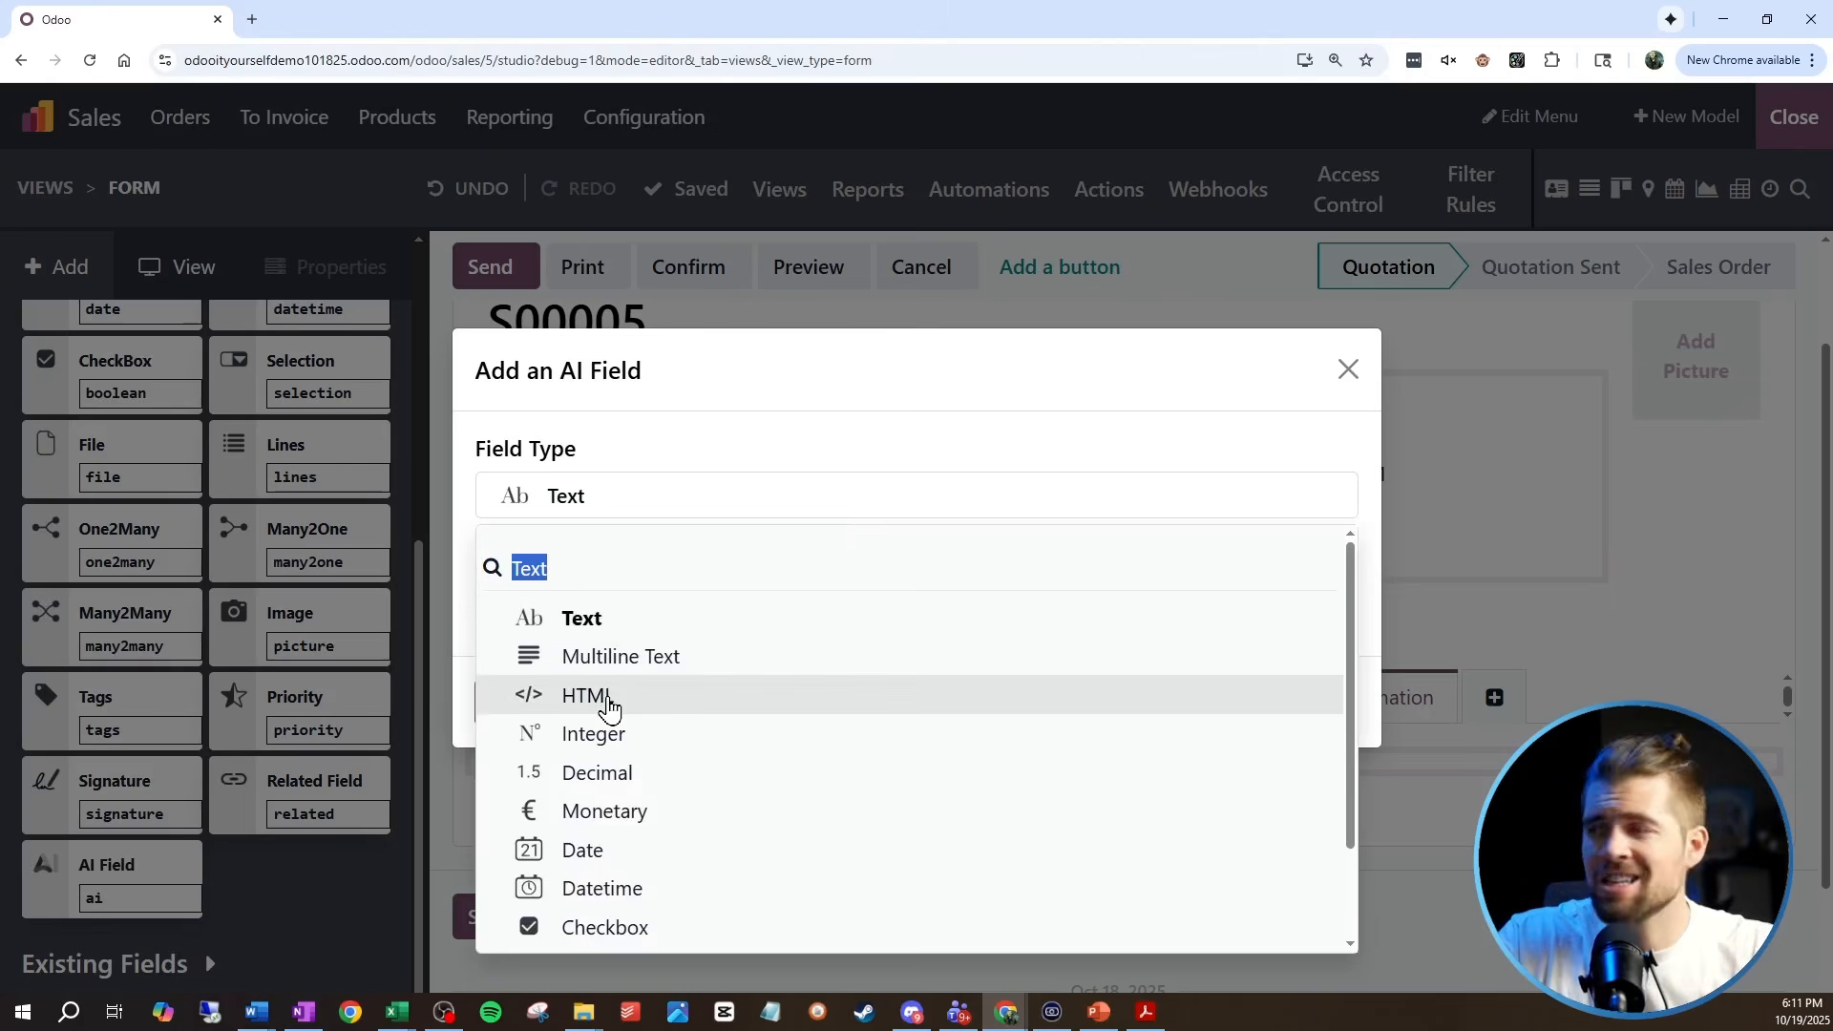
{"action": "left_click", "coordinate": [609, 708]}
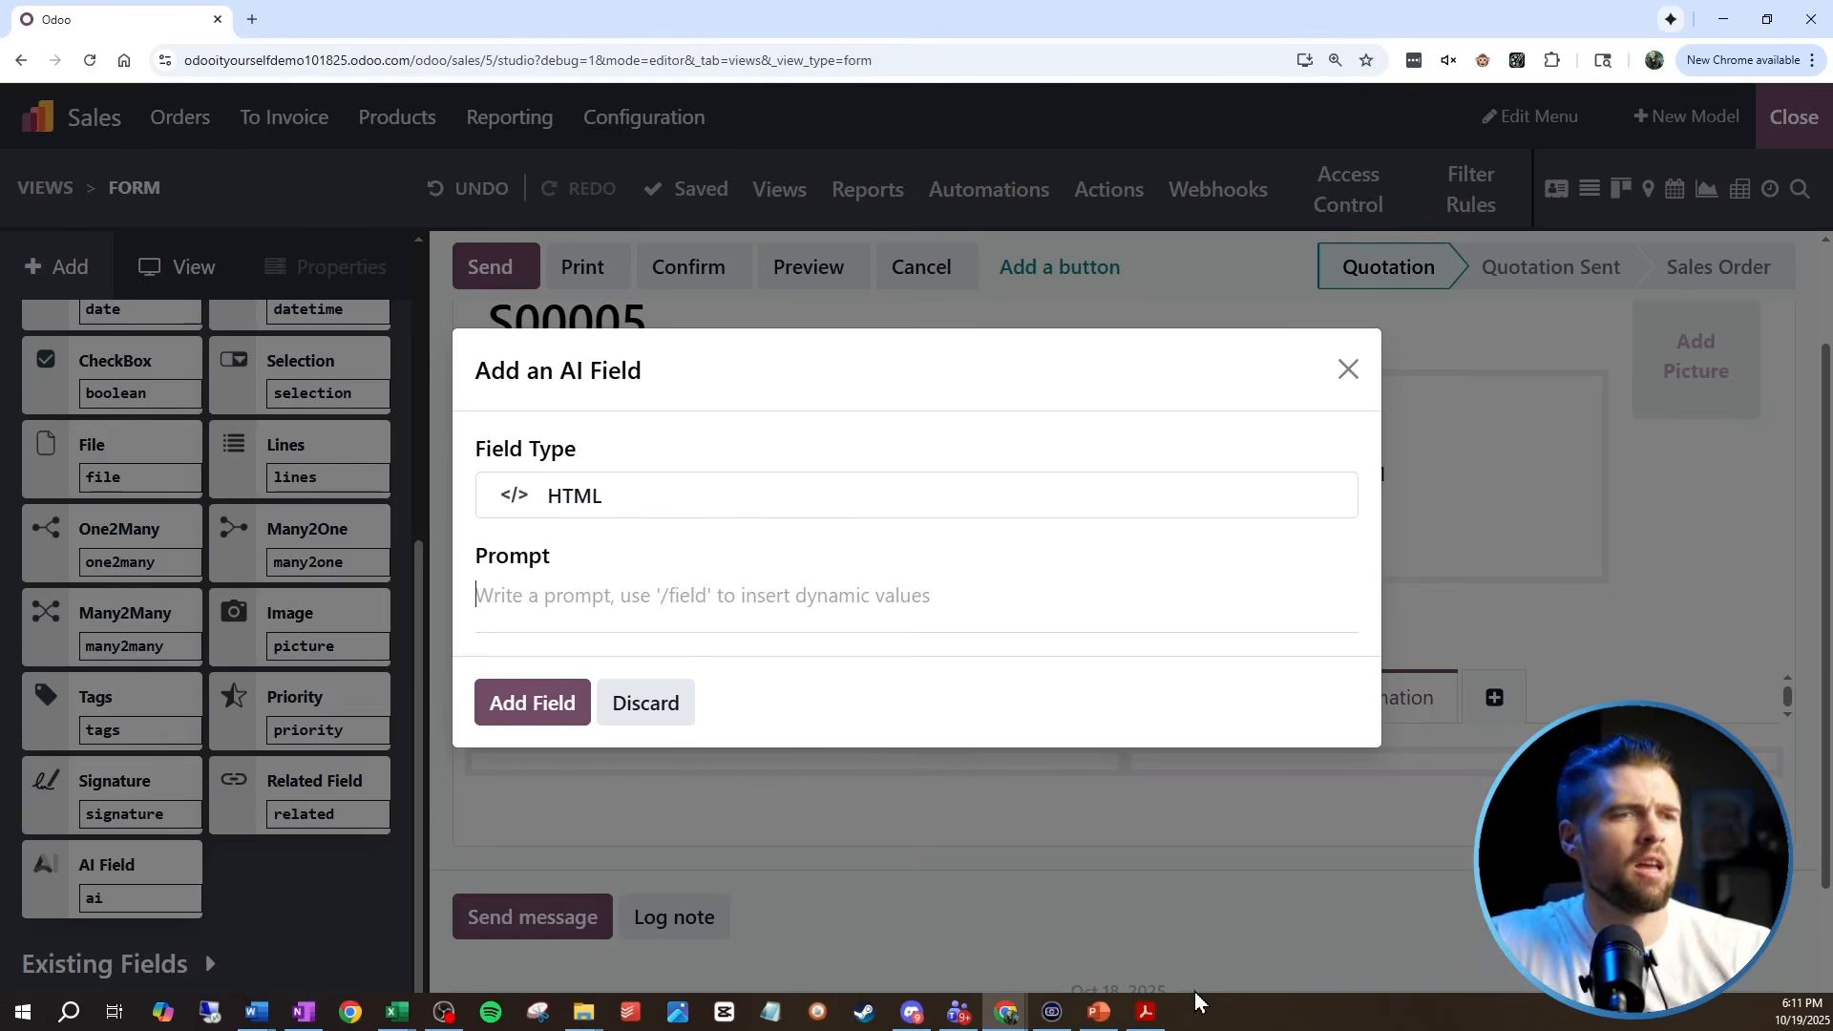
{"action": "mouse_move", "coordinate": [1016, 1020]}
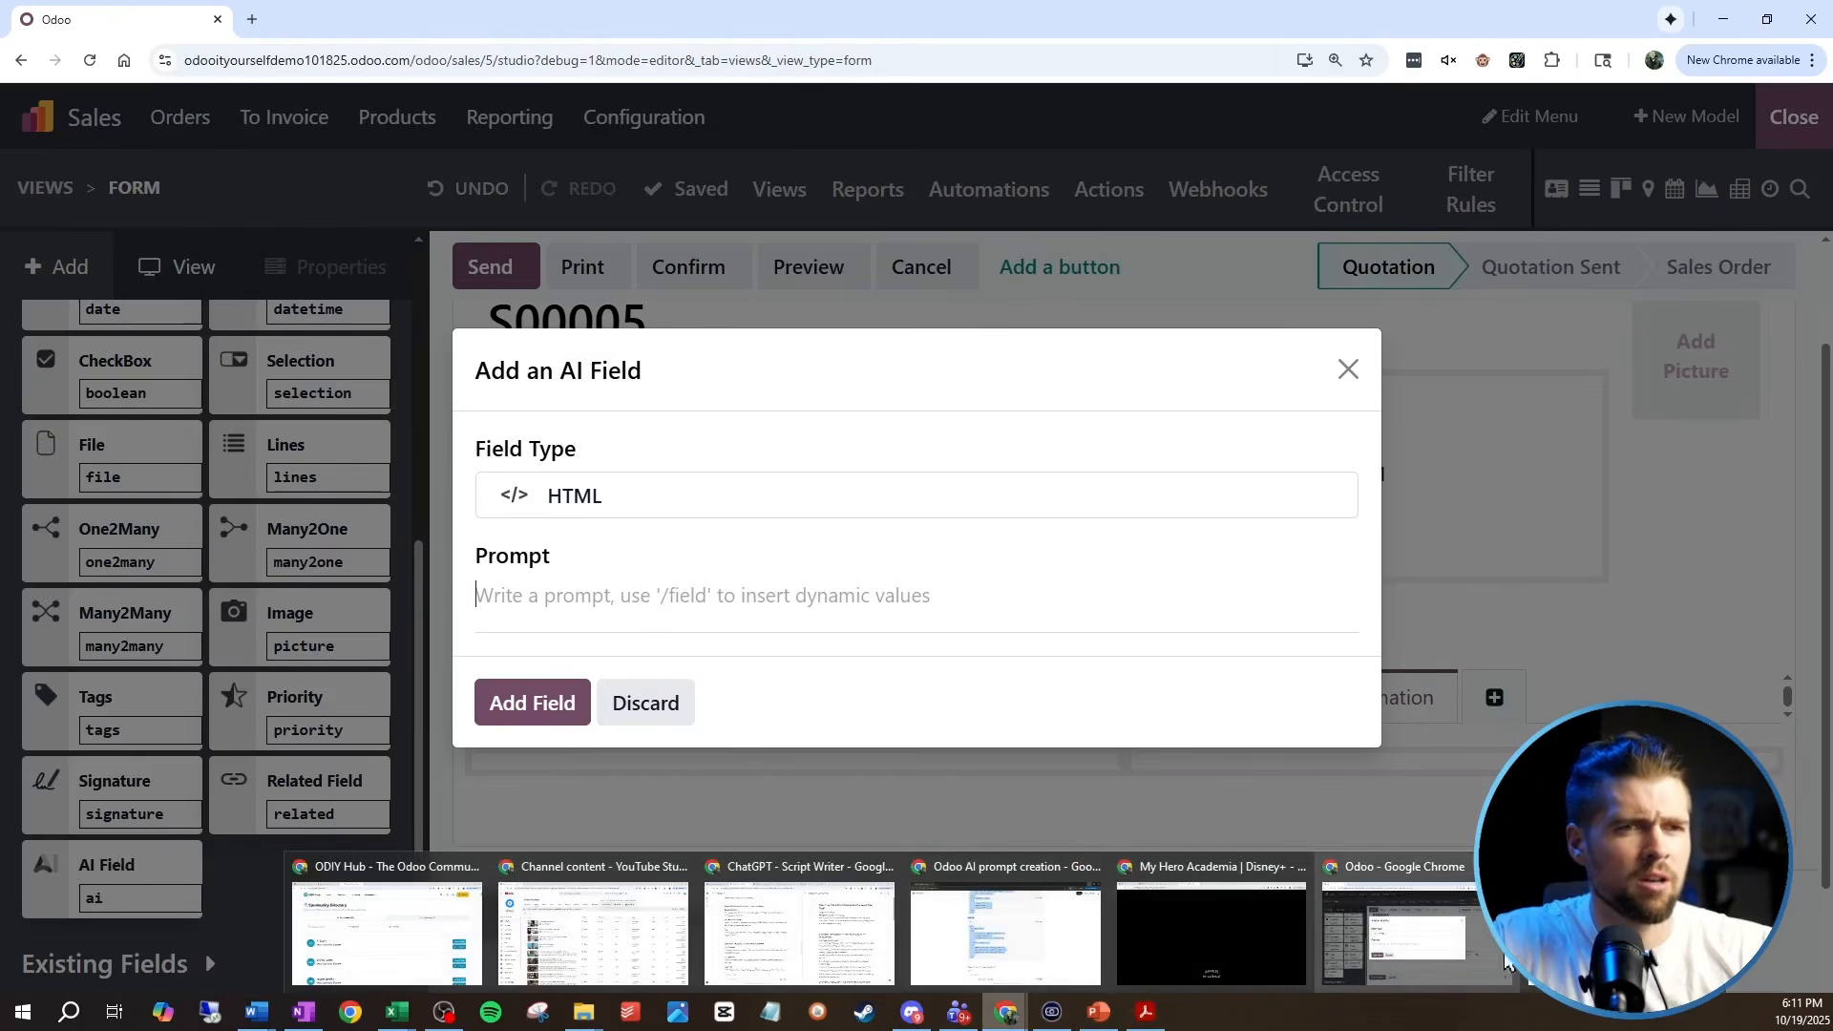
{"action": "left_click", "coordinate": [1394, 921]}
{"action": "left_click", "coordinate": [1236, 340]}
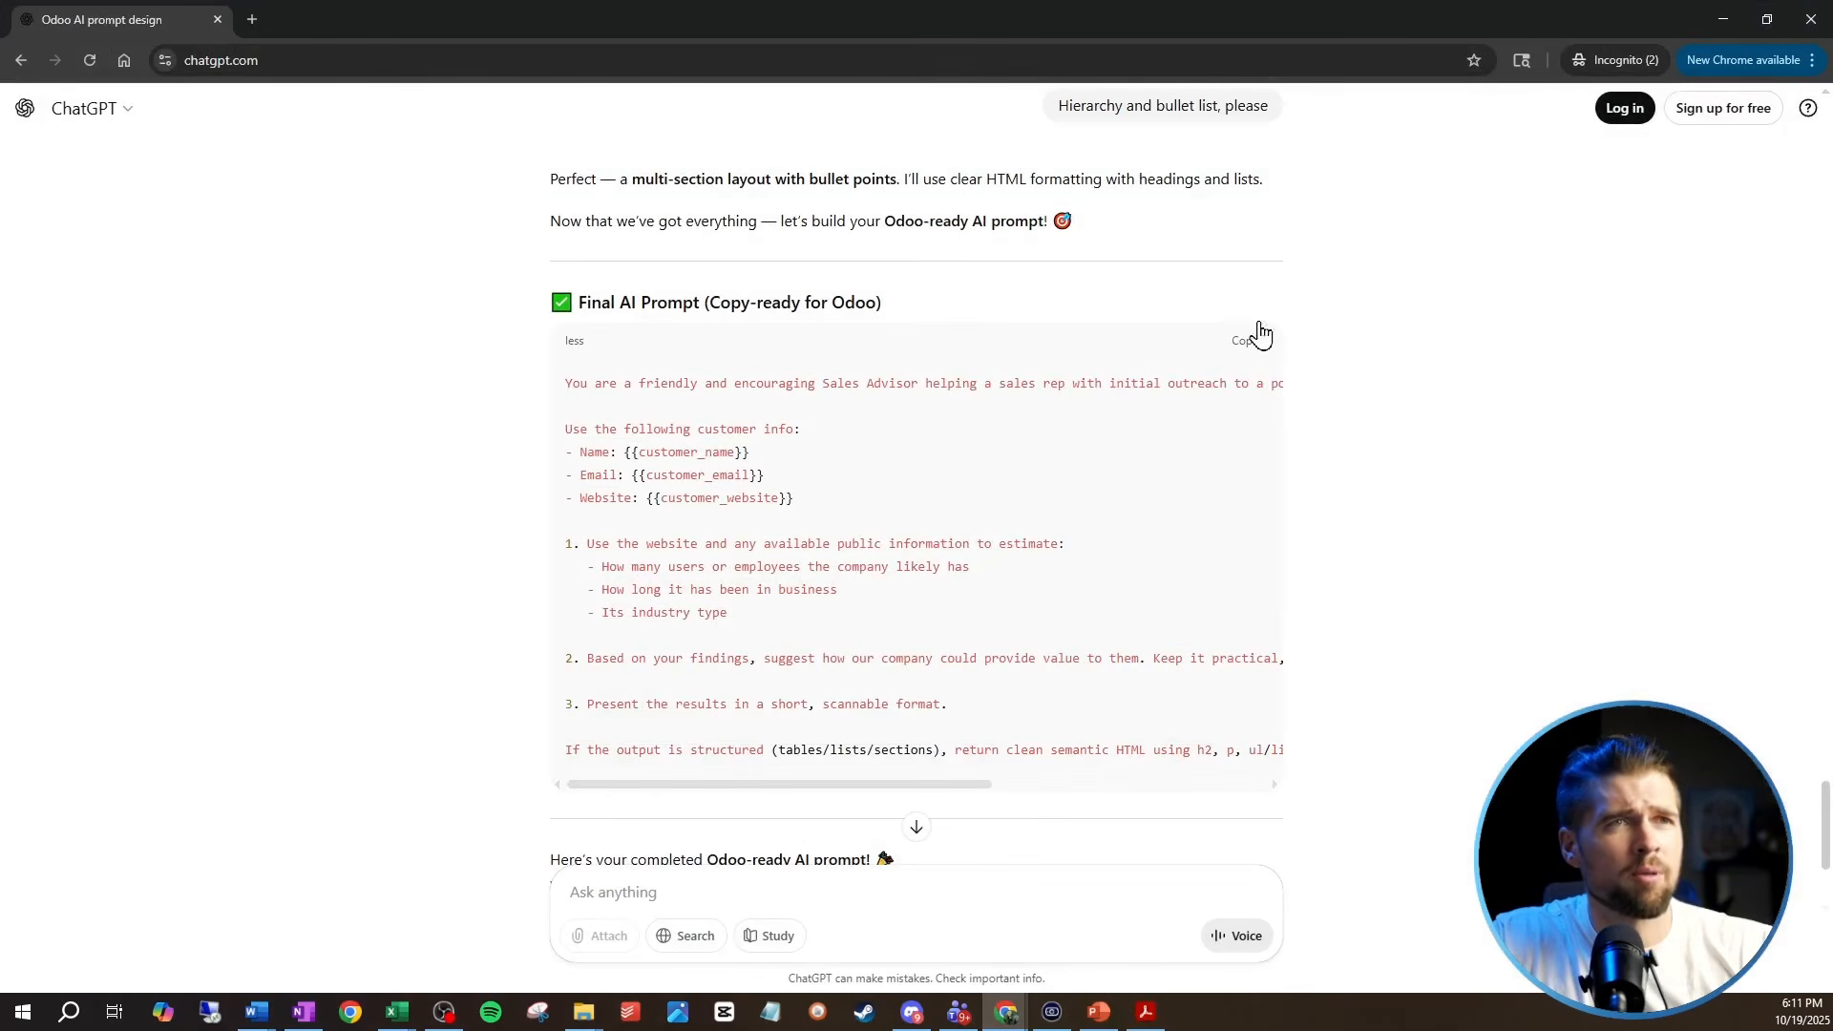
{"action": "left_click", "coordinate": [1723, 19]}
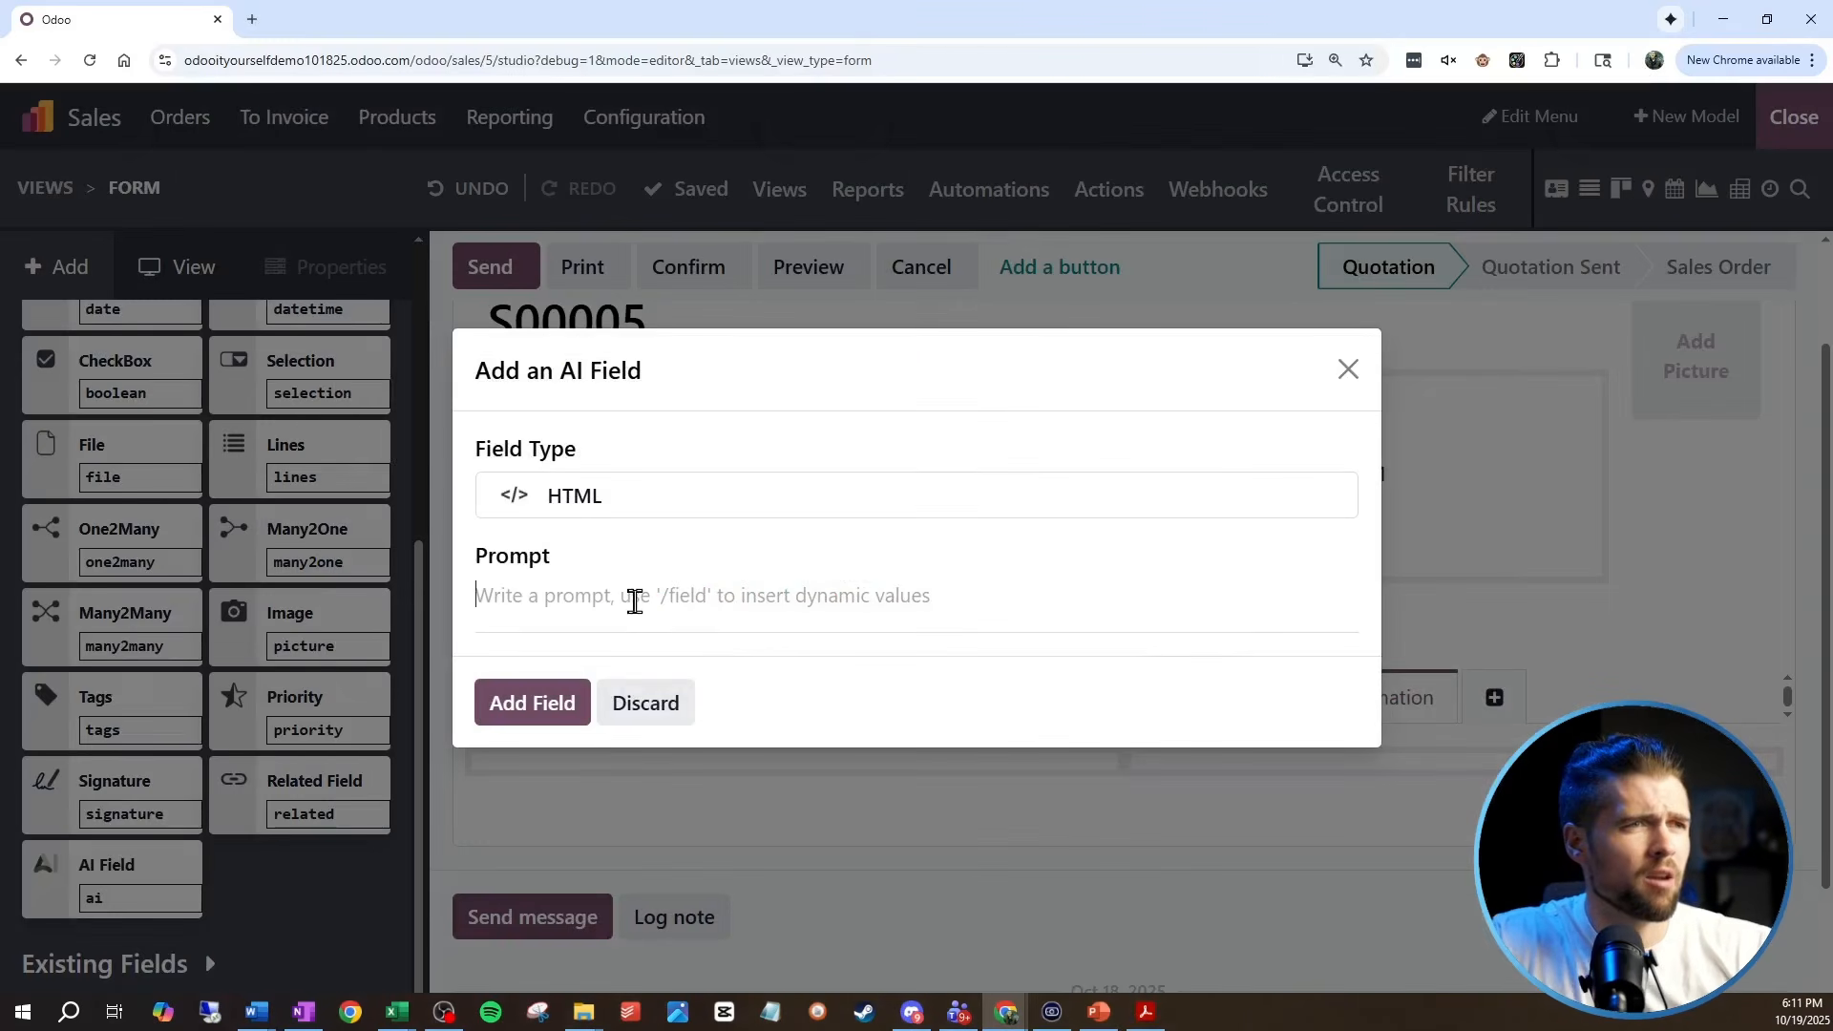
{"action": "left_click", "coordinate": [635, 602]}
{"action": "key", "text": "ctrl+v"}
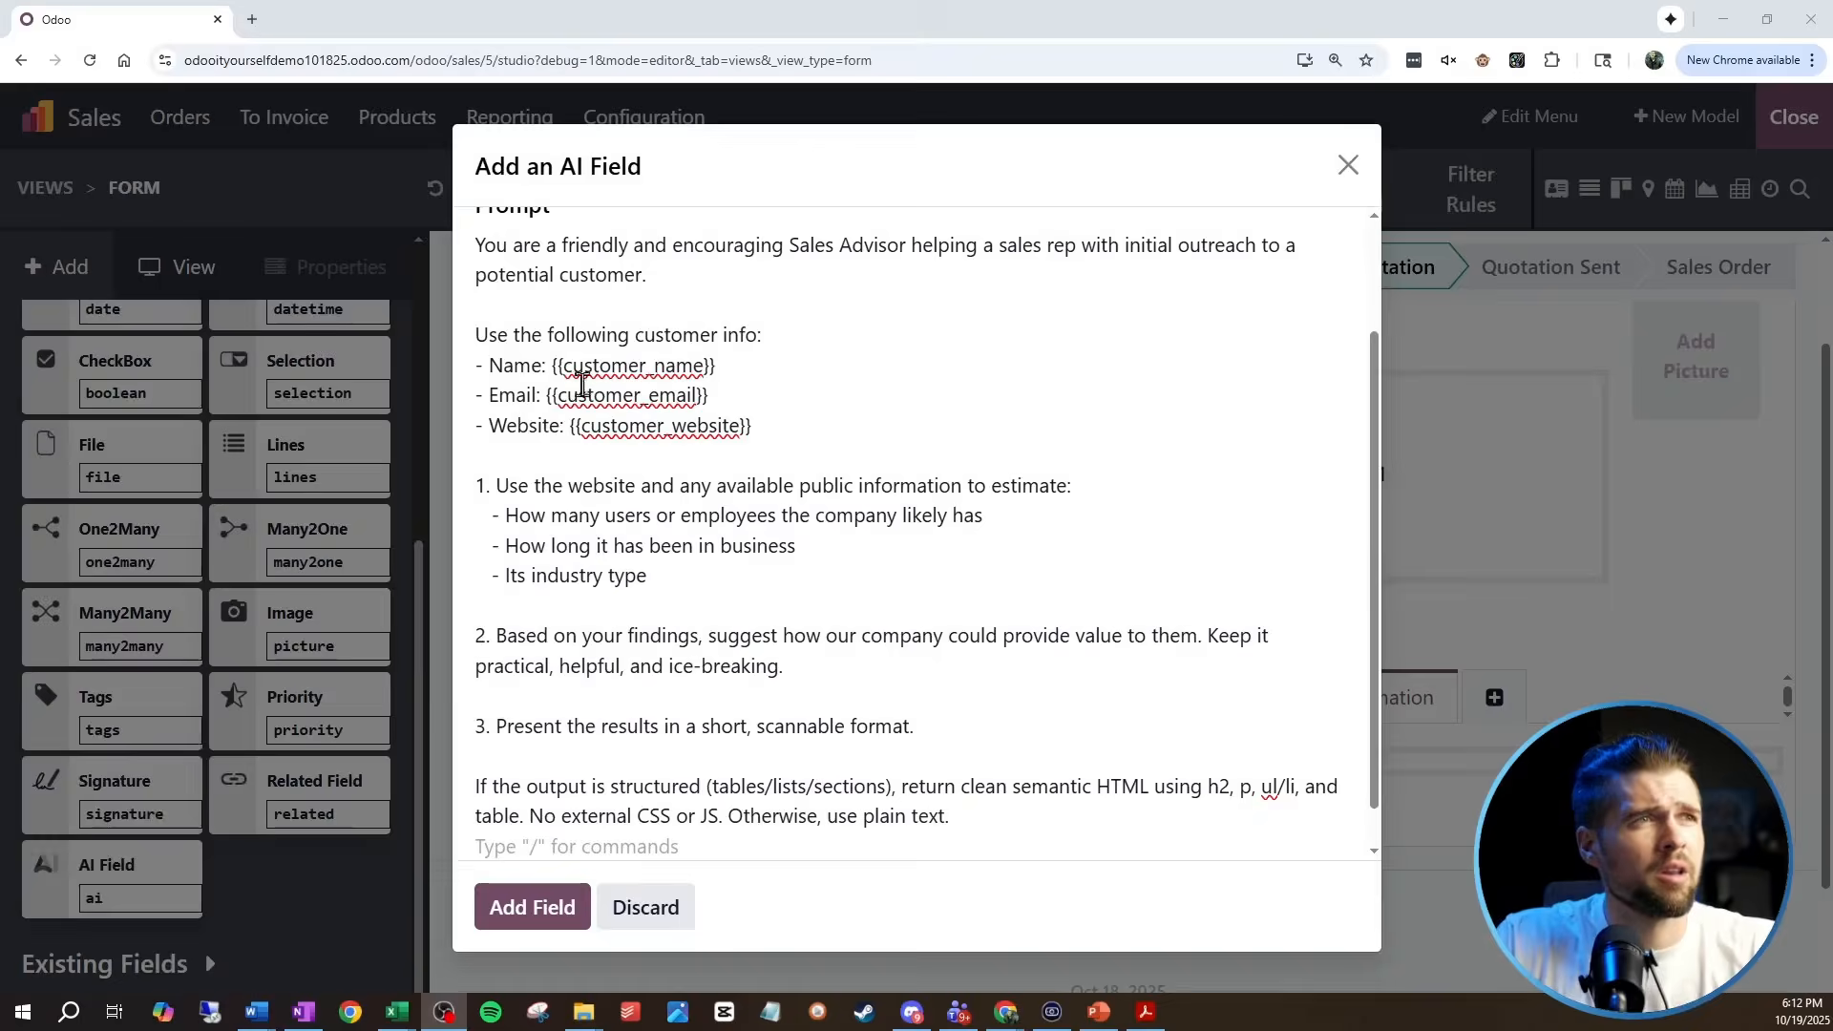
Step: Replace the {{customer_name}} placeholder in the prompt with the dynamic Customer field
{"action": "left_click_drag", "start_coordinate": [553, 369], "coordinate": [723, 361]}
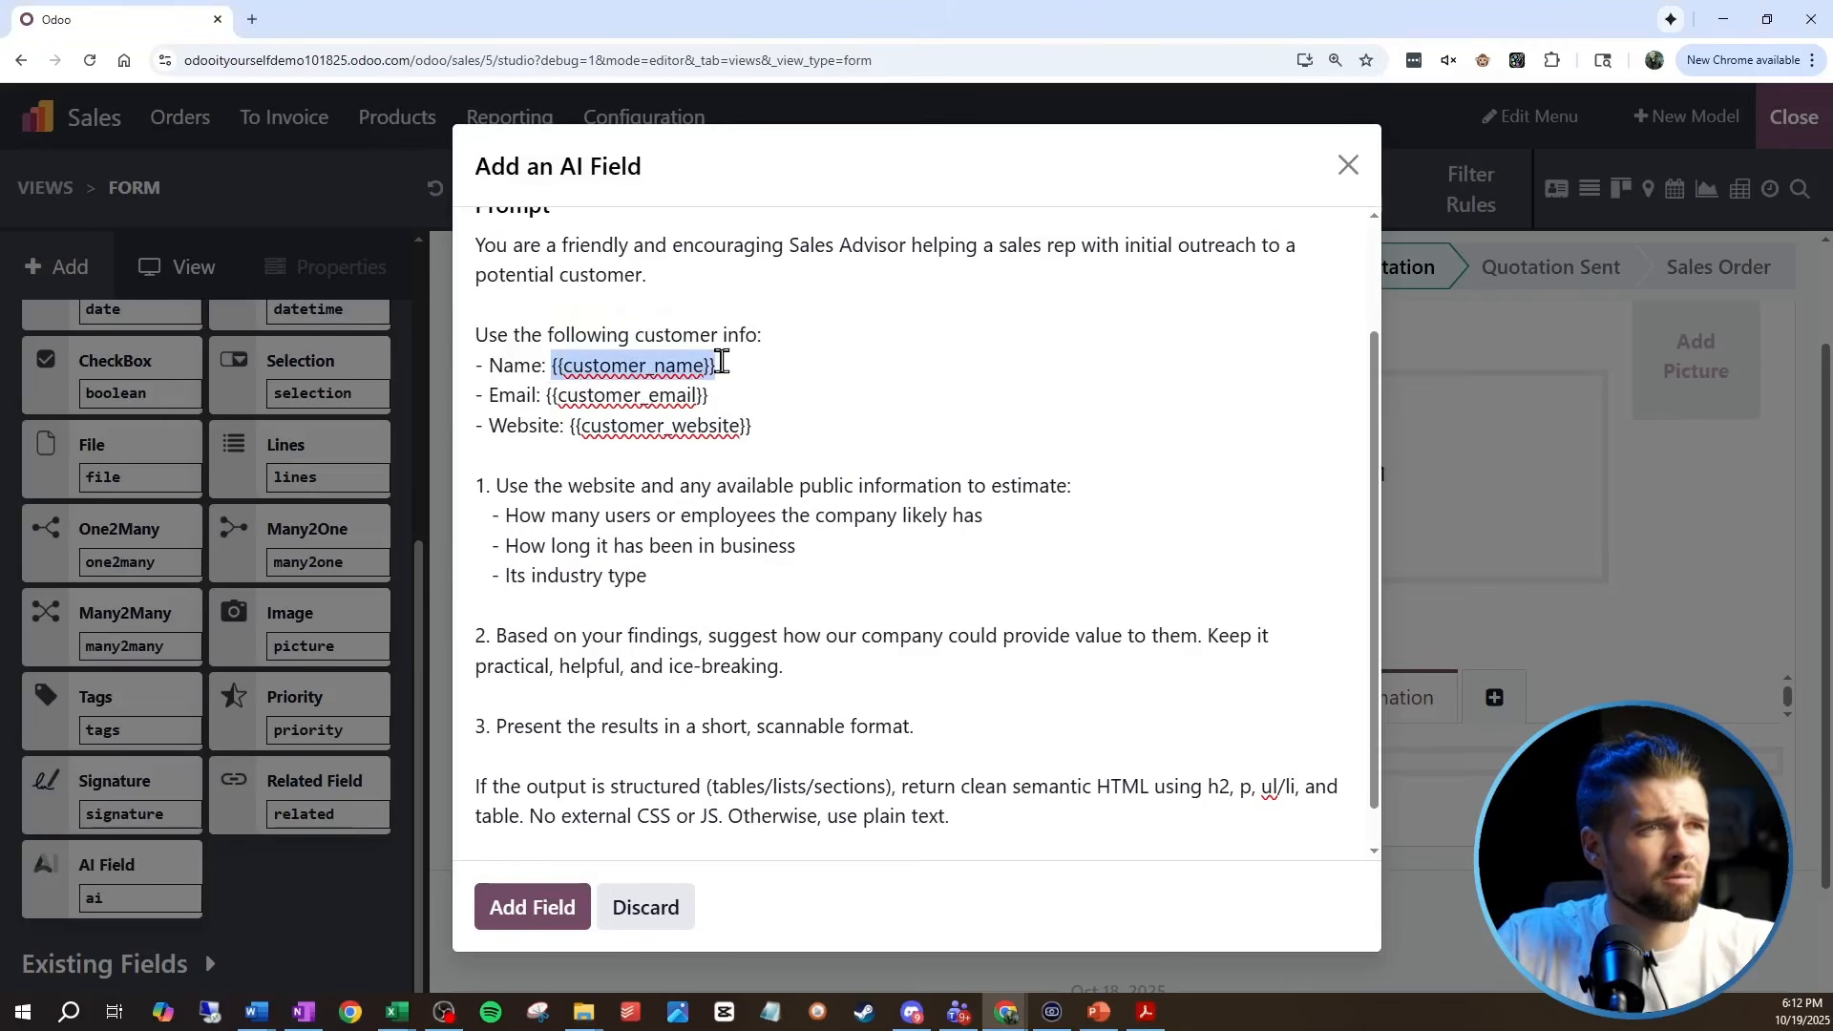
{"action": "type", "text": "/"}
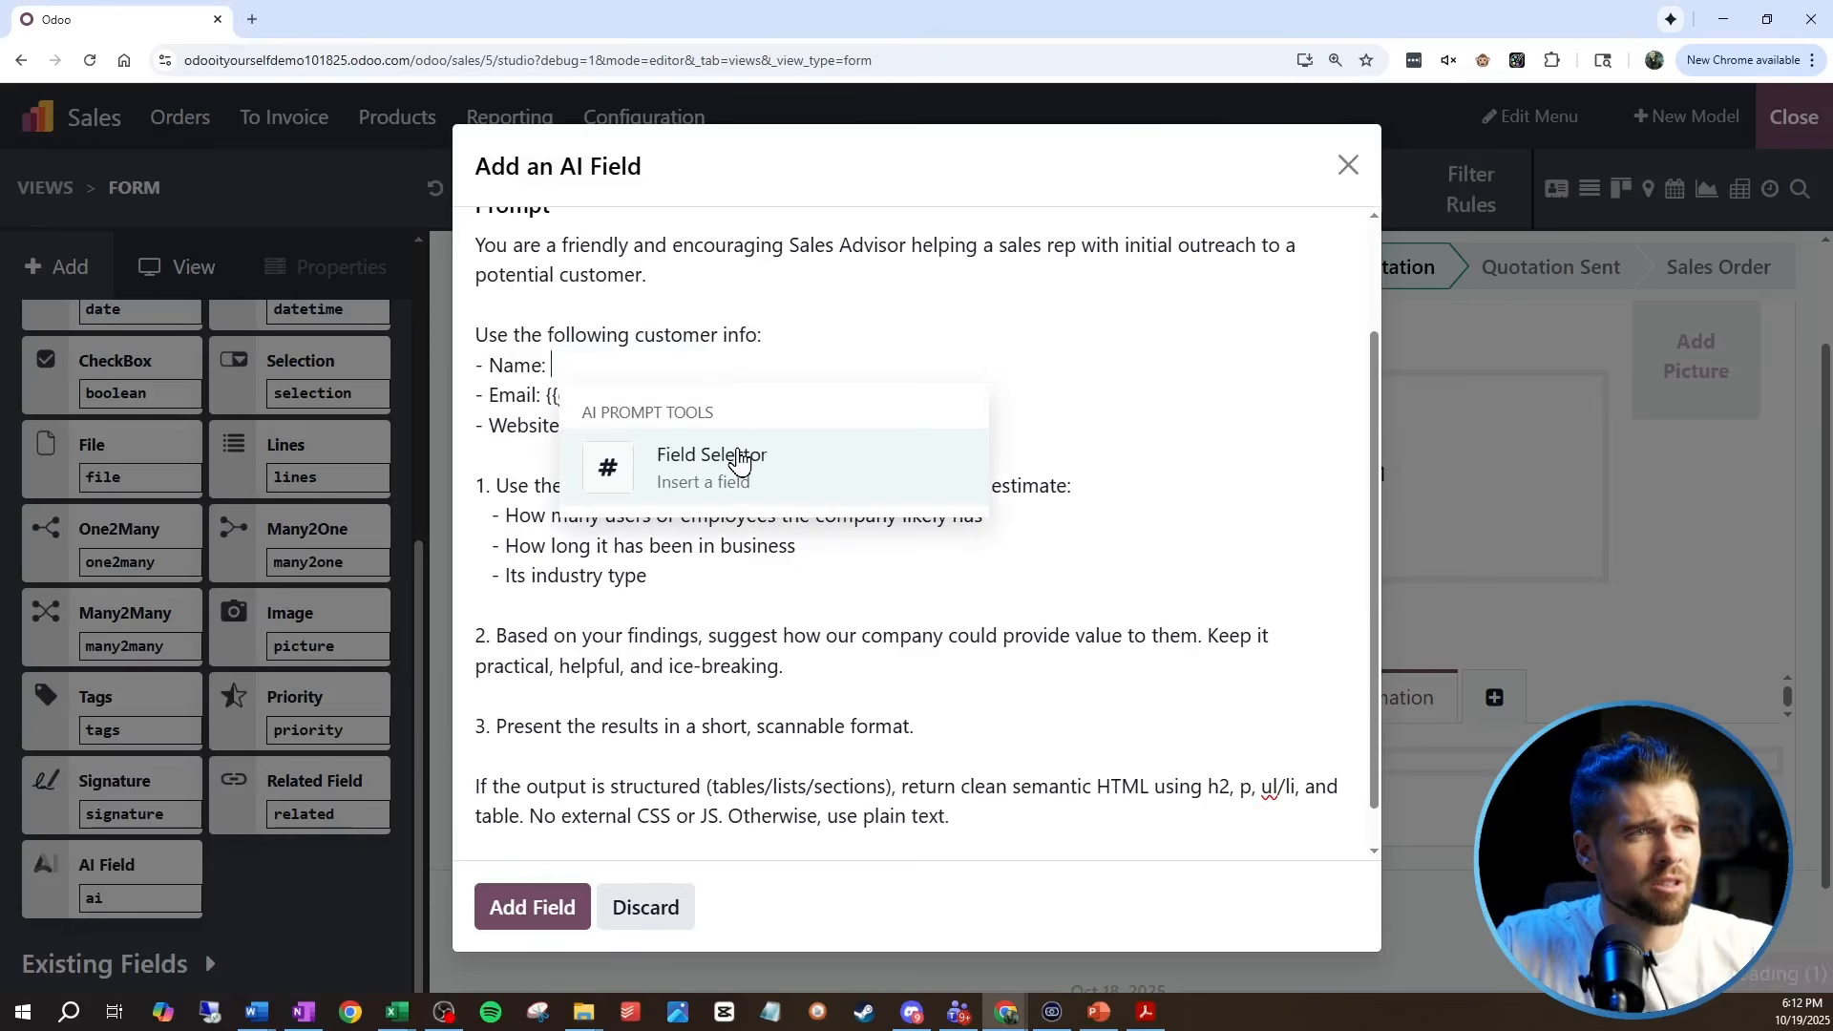
{"action": "left_click", "coordinate": [740, 462]}
{"action": "type", "text": "Customer"}
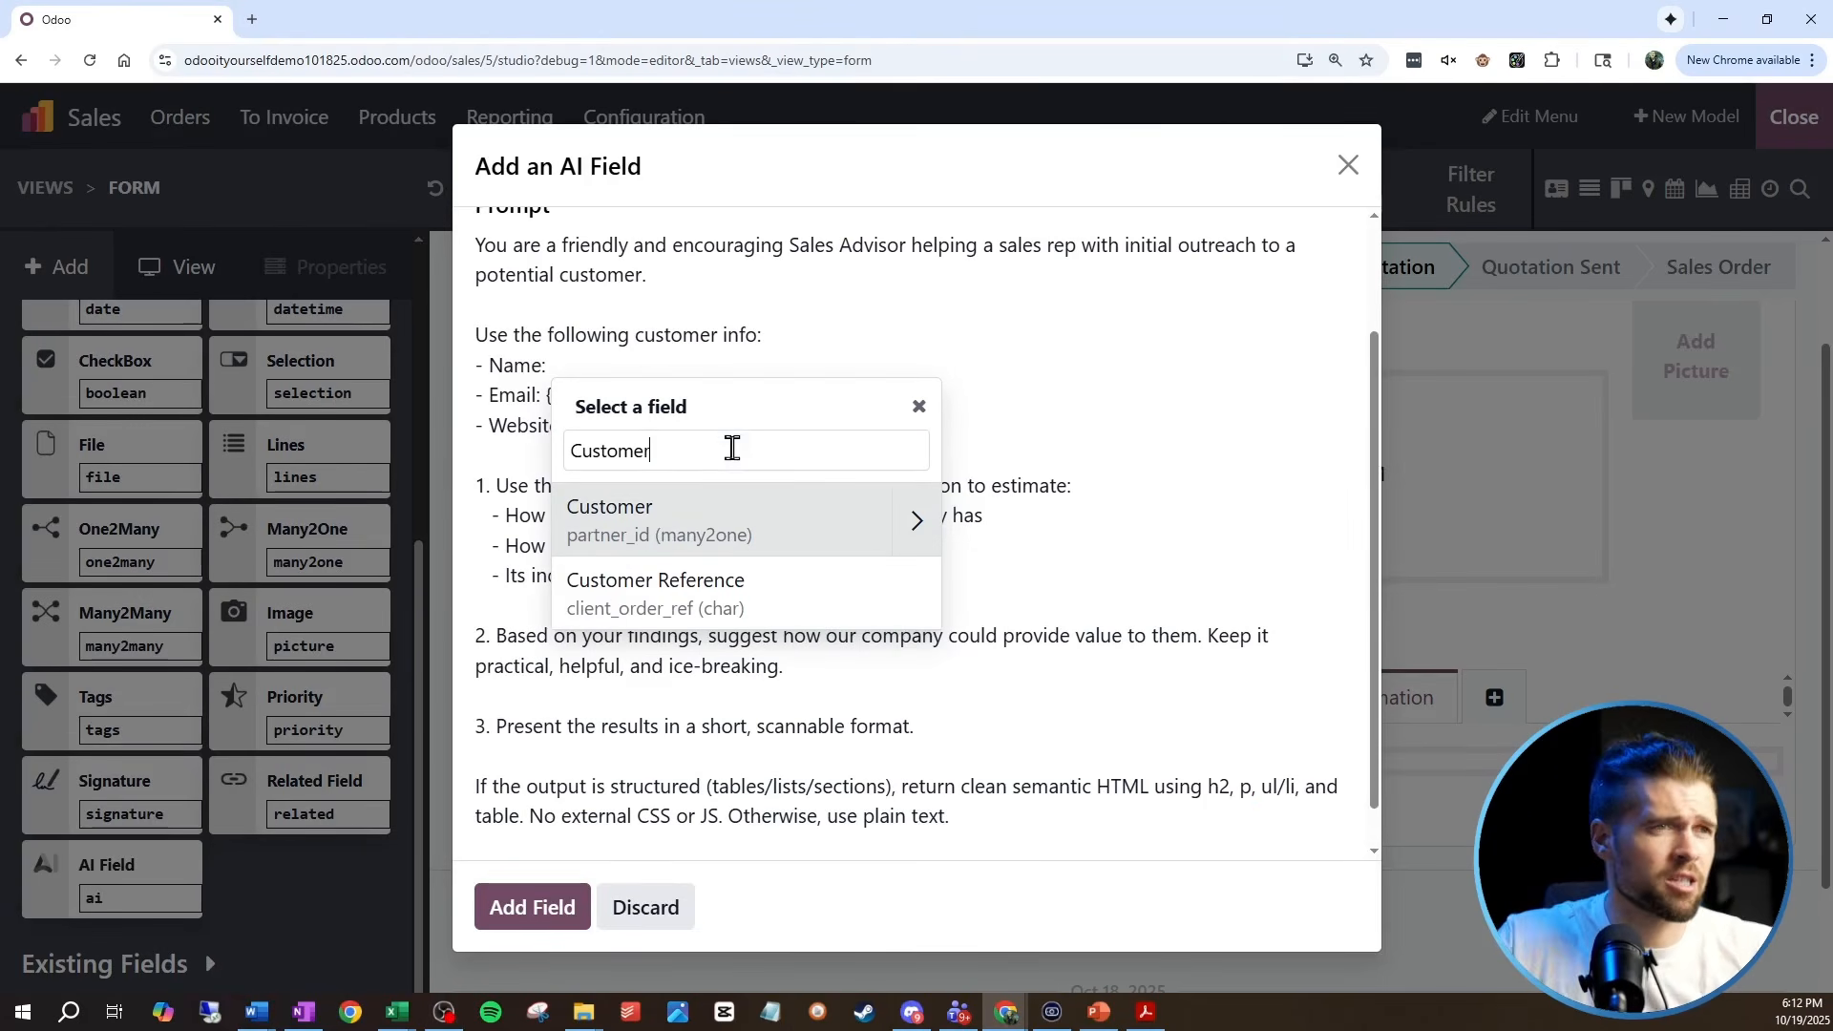
{"action": "left_click", "coordinate": [661, 521]}
{"action": "left_click", "coordinate": [605, 699]}
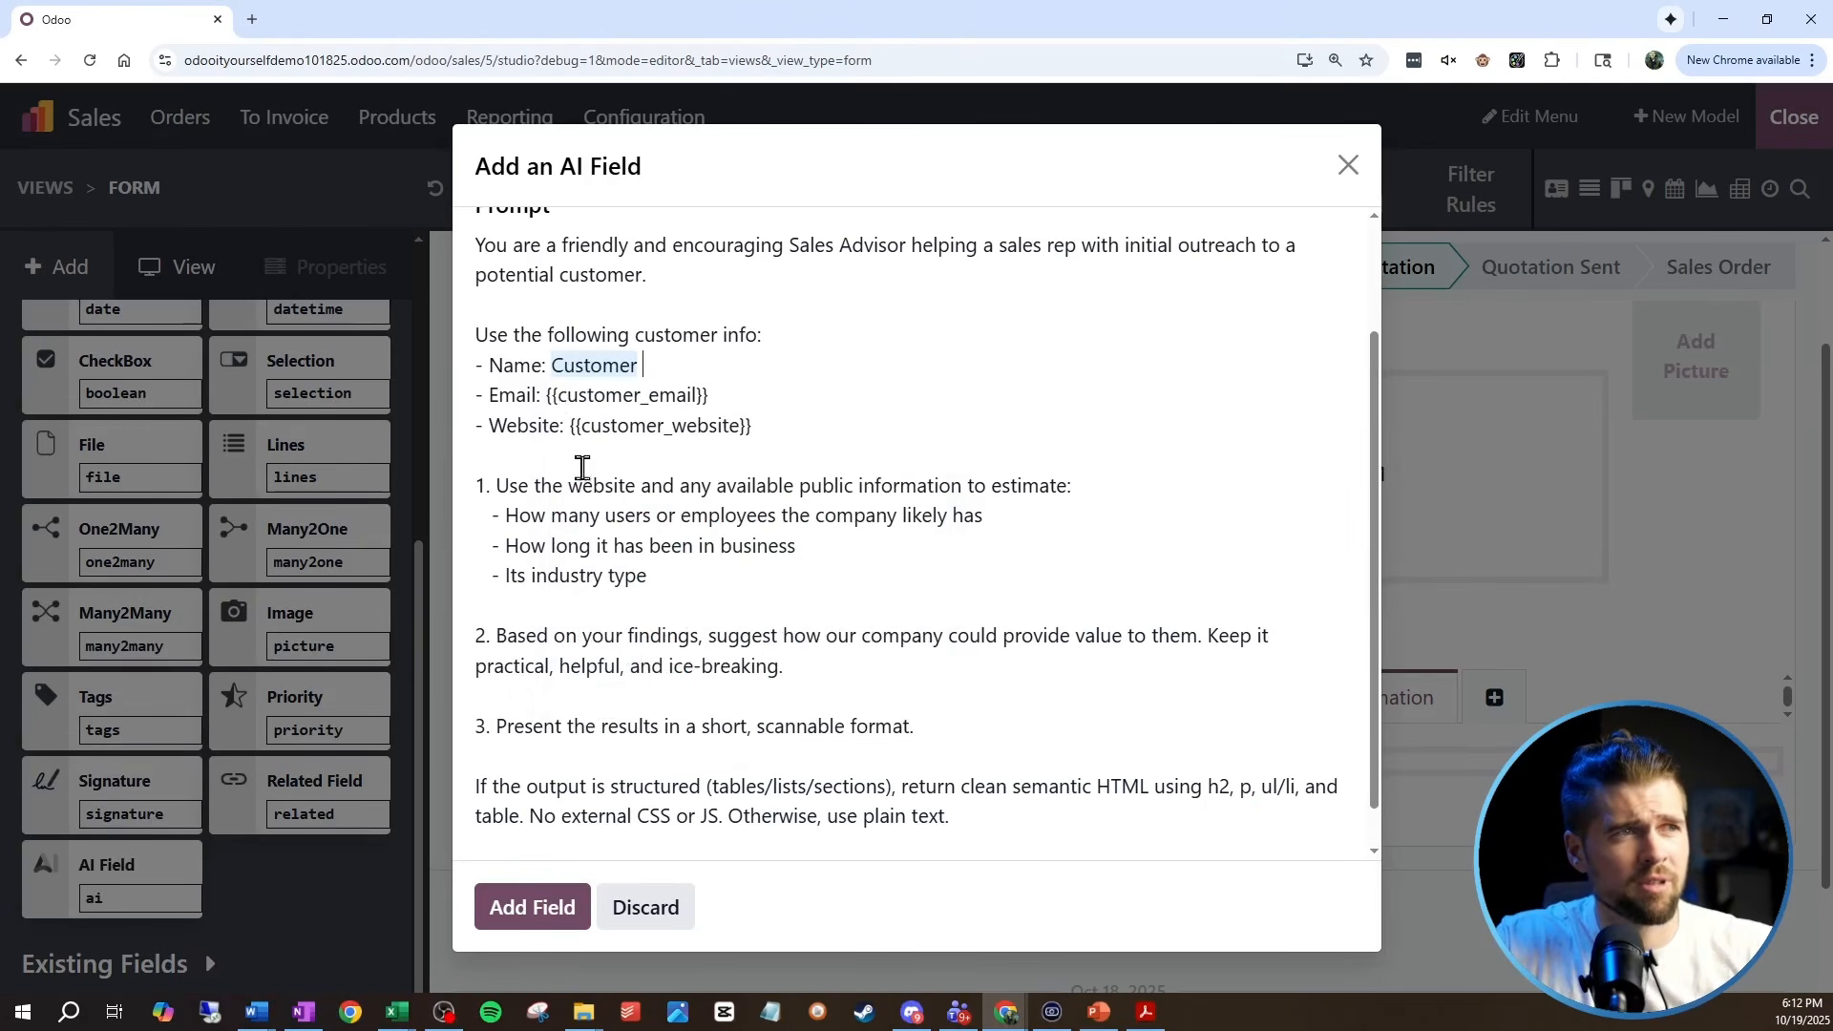
Step: Replace the {{customer_email}} placeholder in the prompt with the dynamic Customer > Email field
{"action": "left_click_drag", "start_coordinate": [547, 396], "coordinate": [761, 392]}
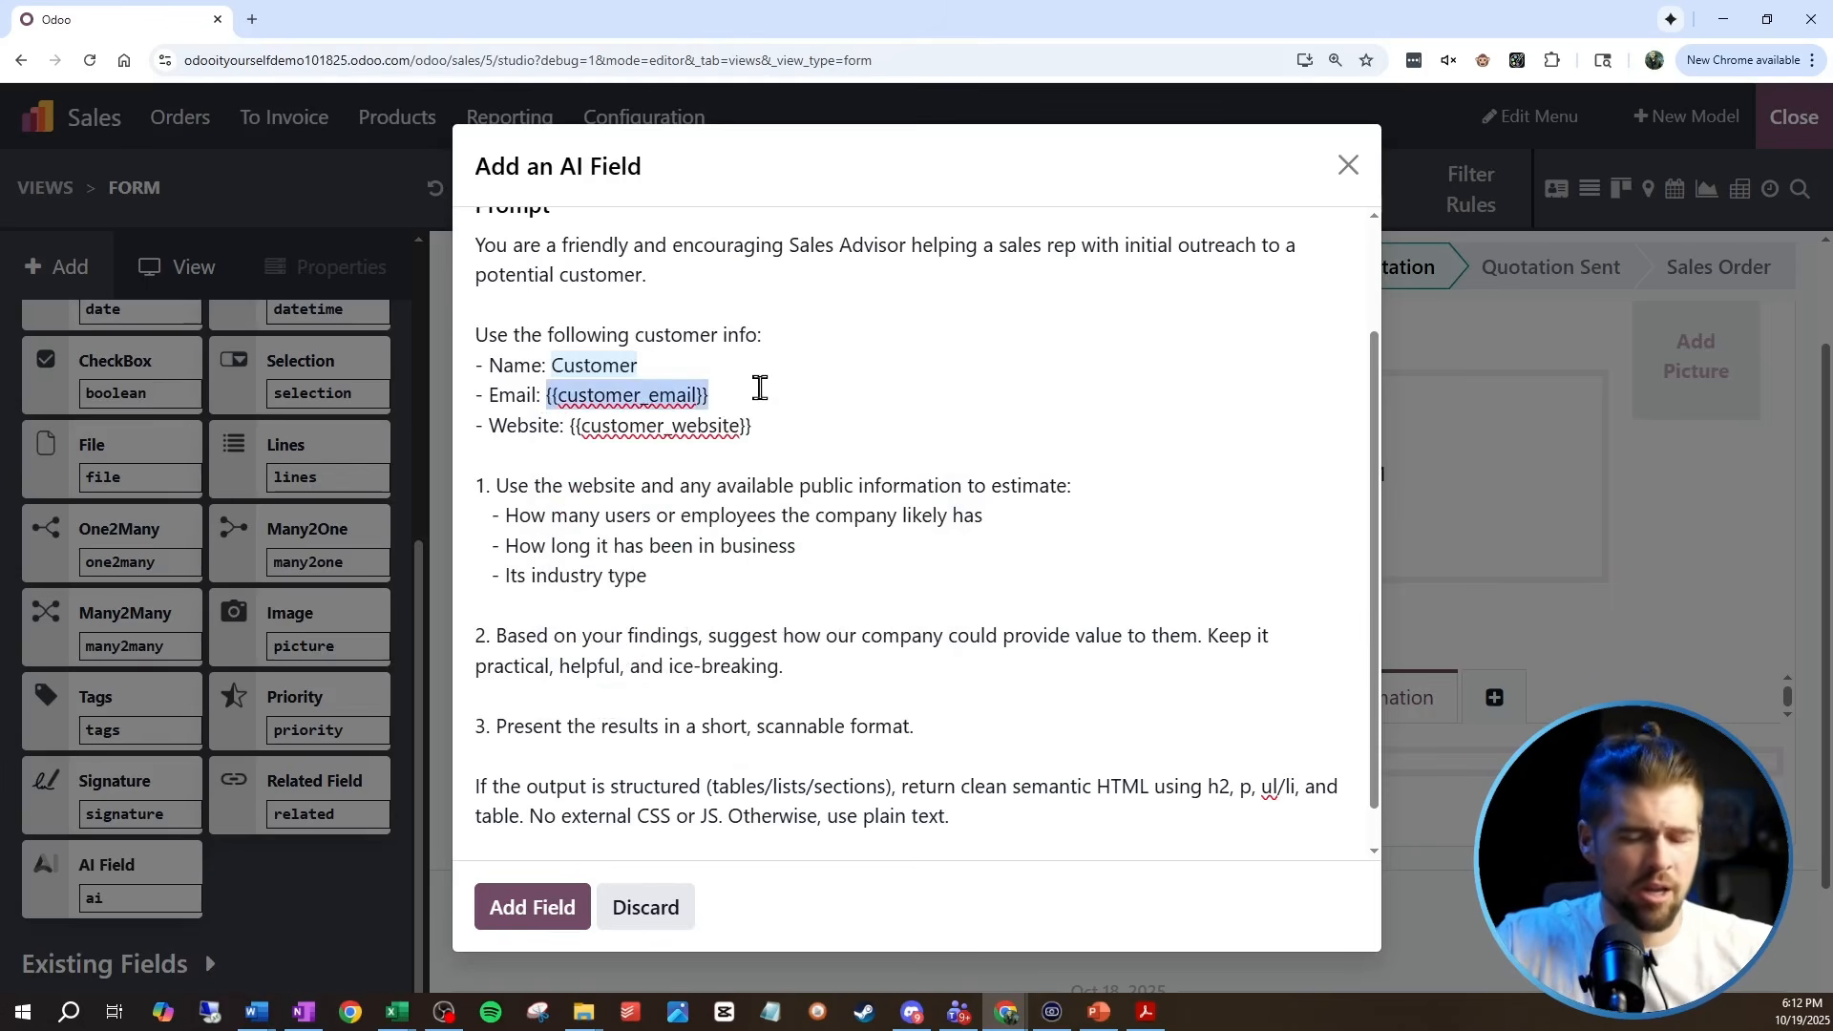
{"action": "type", "text": "/"}
{"action": "left_click", "coordinate": [748, 499]}
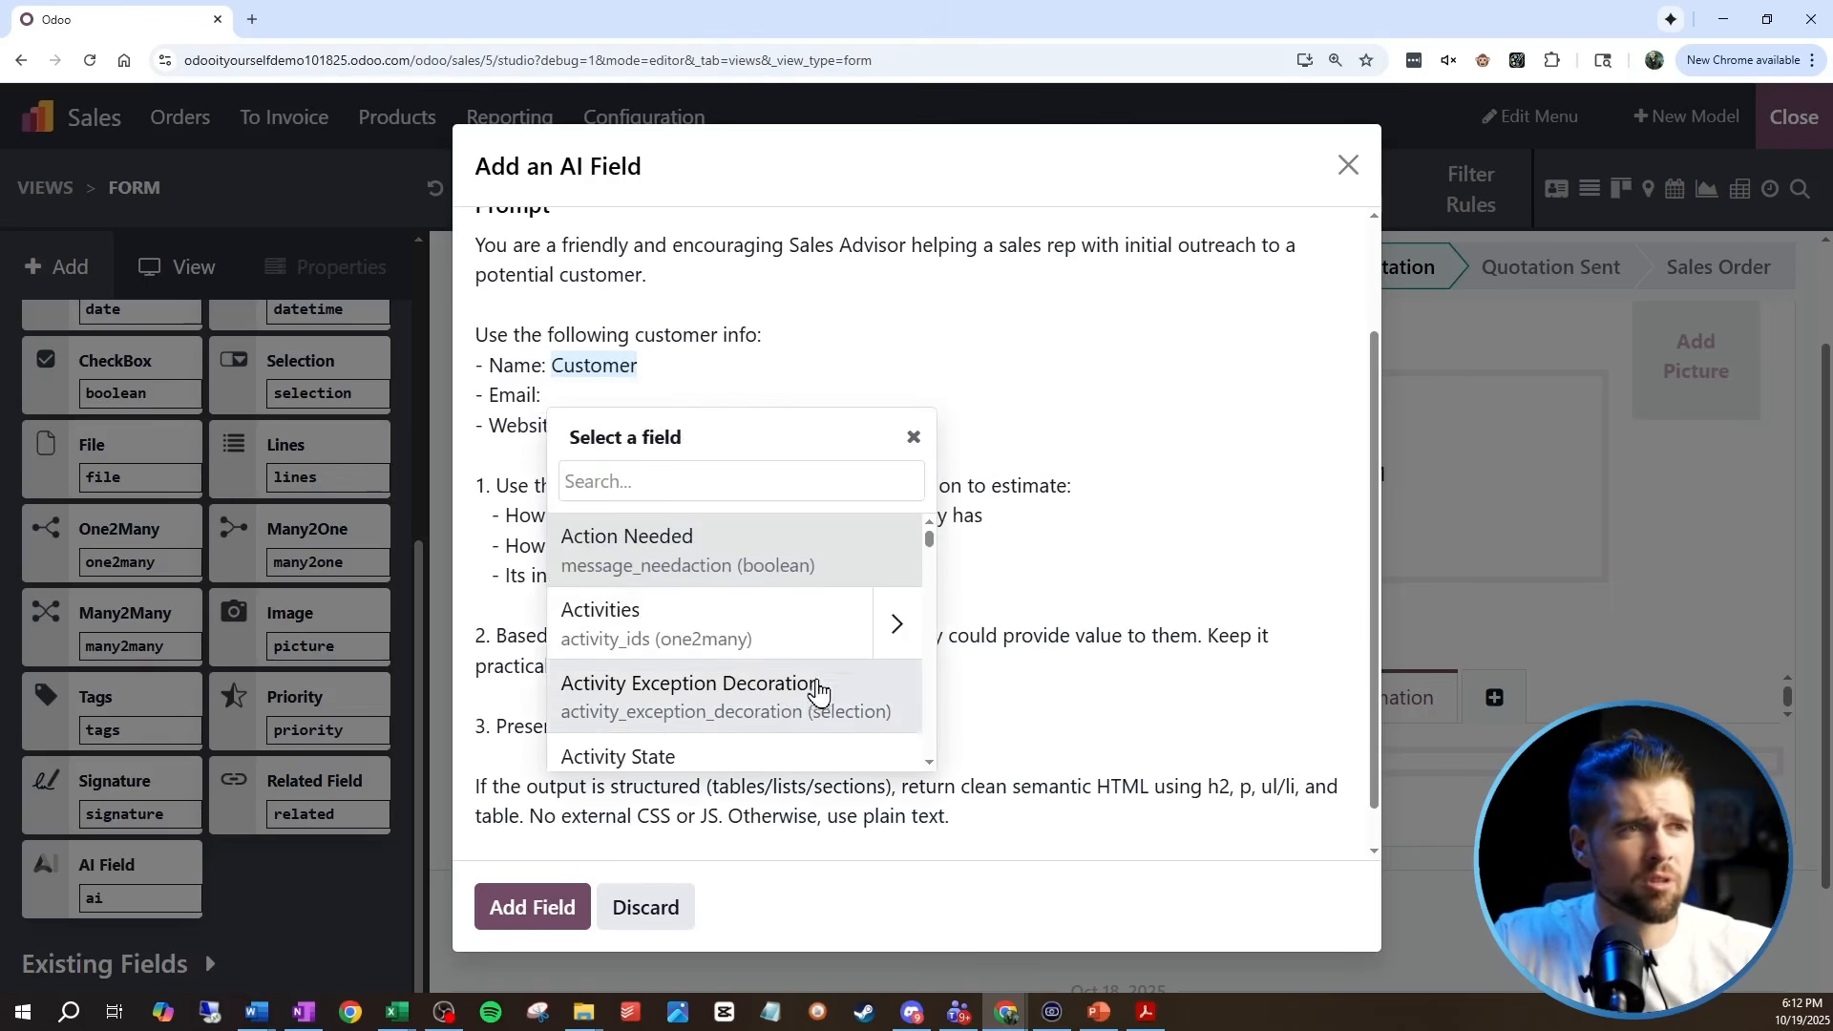
{"action": "type", "text": "customer"}
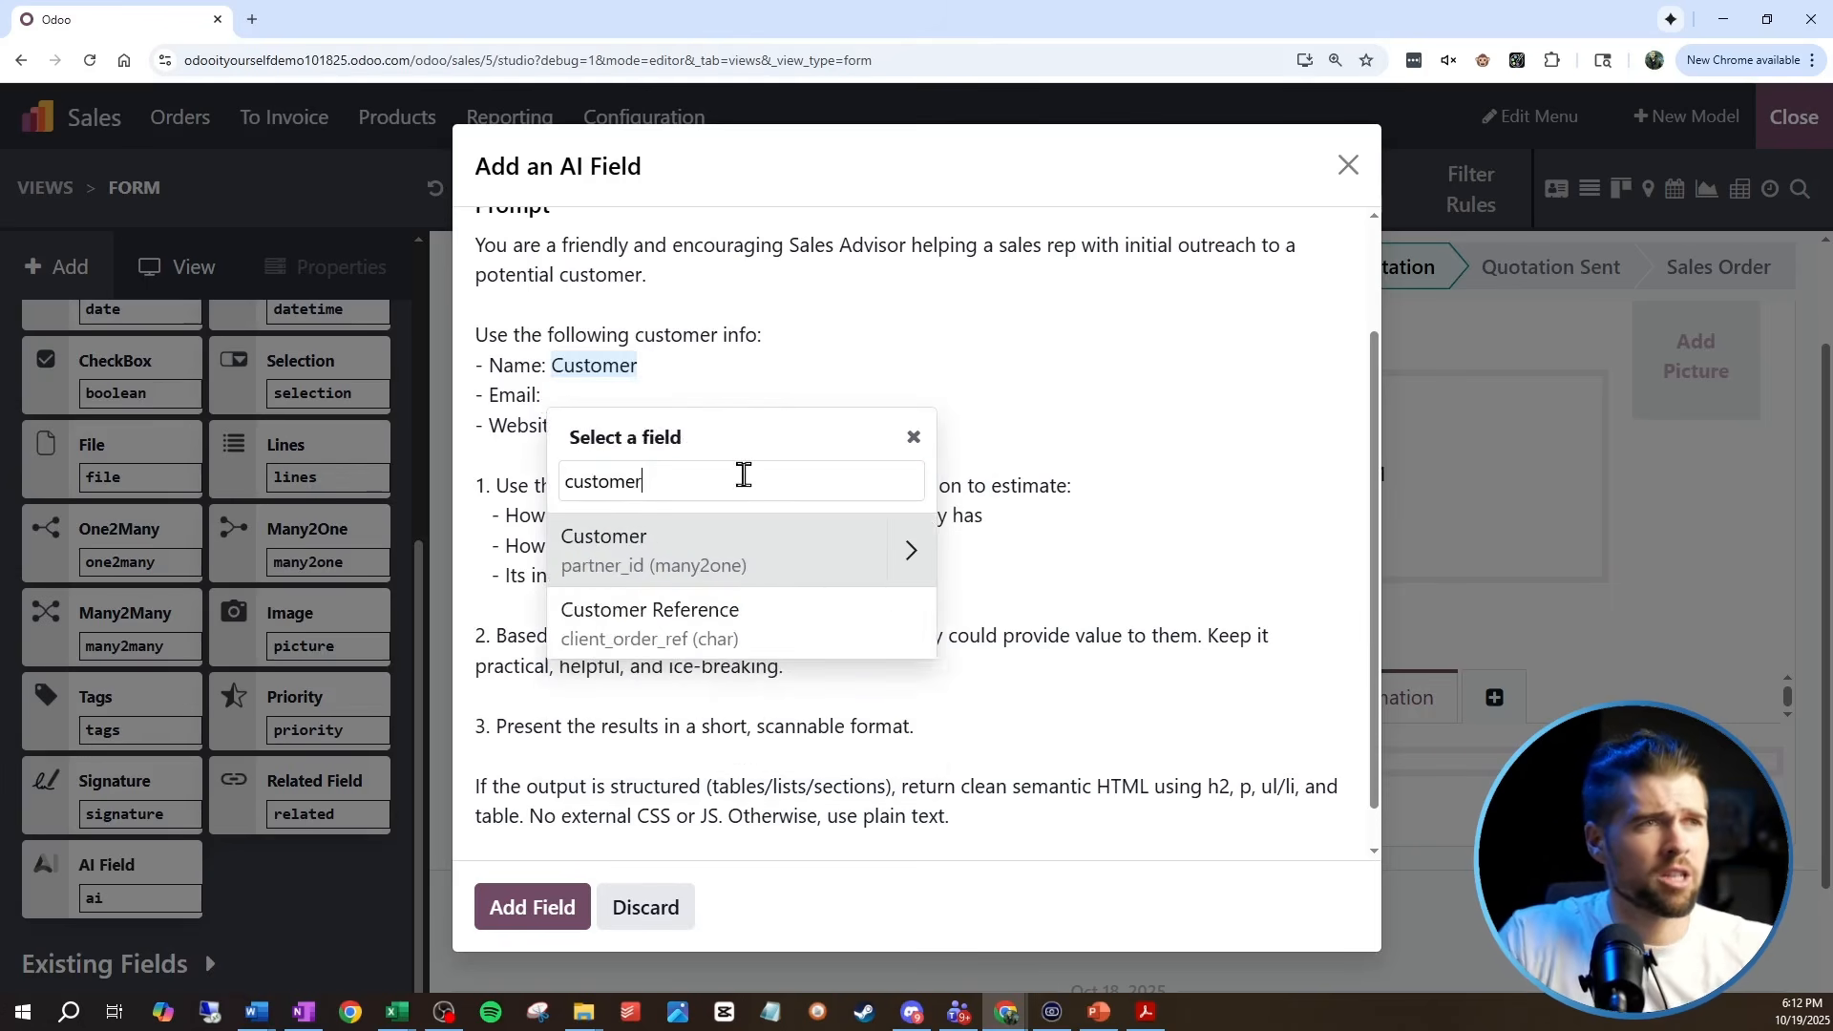
{"action": "left_click", "coordinate": [908, 552]}
{"action": "type", "text": "e"}
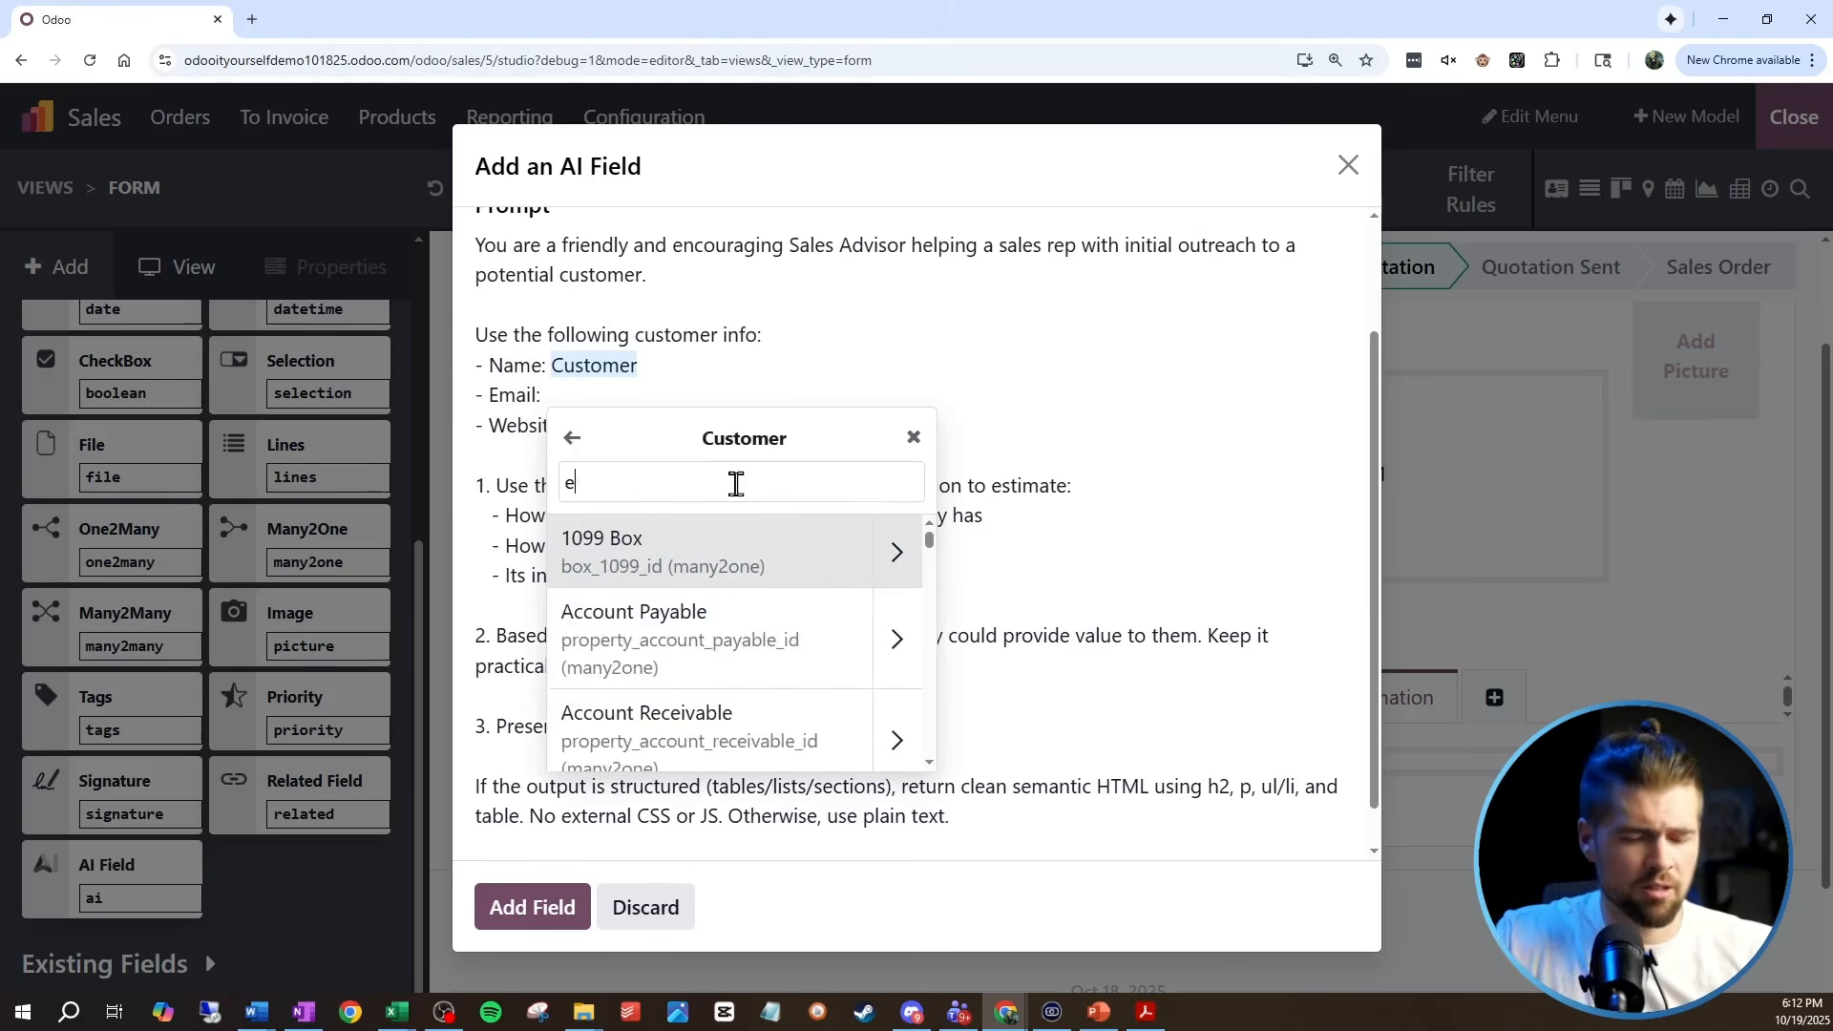
{"action": "type", "text": "mail"}
{"action": "left_click", "coordinate": [684, 578]}
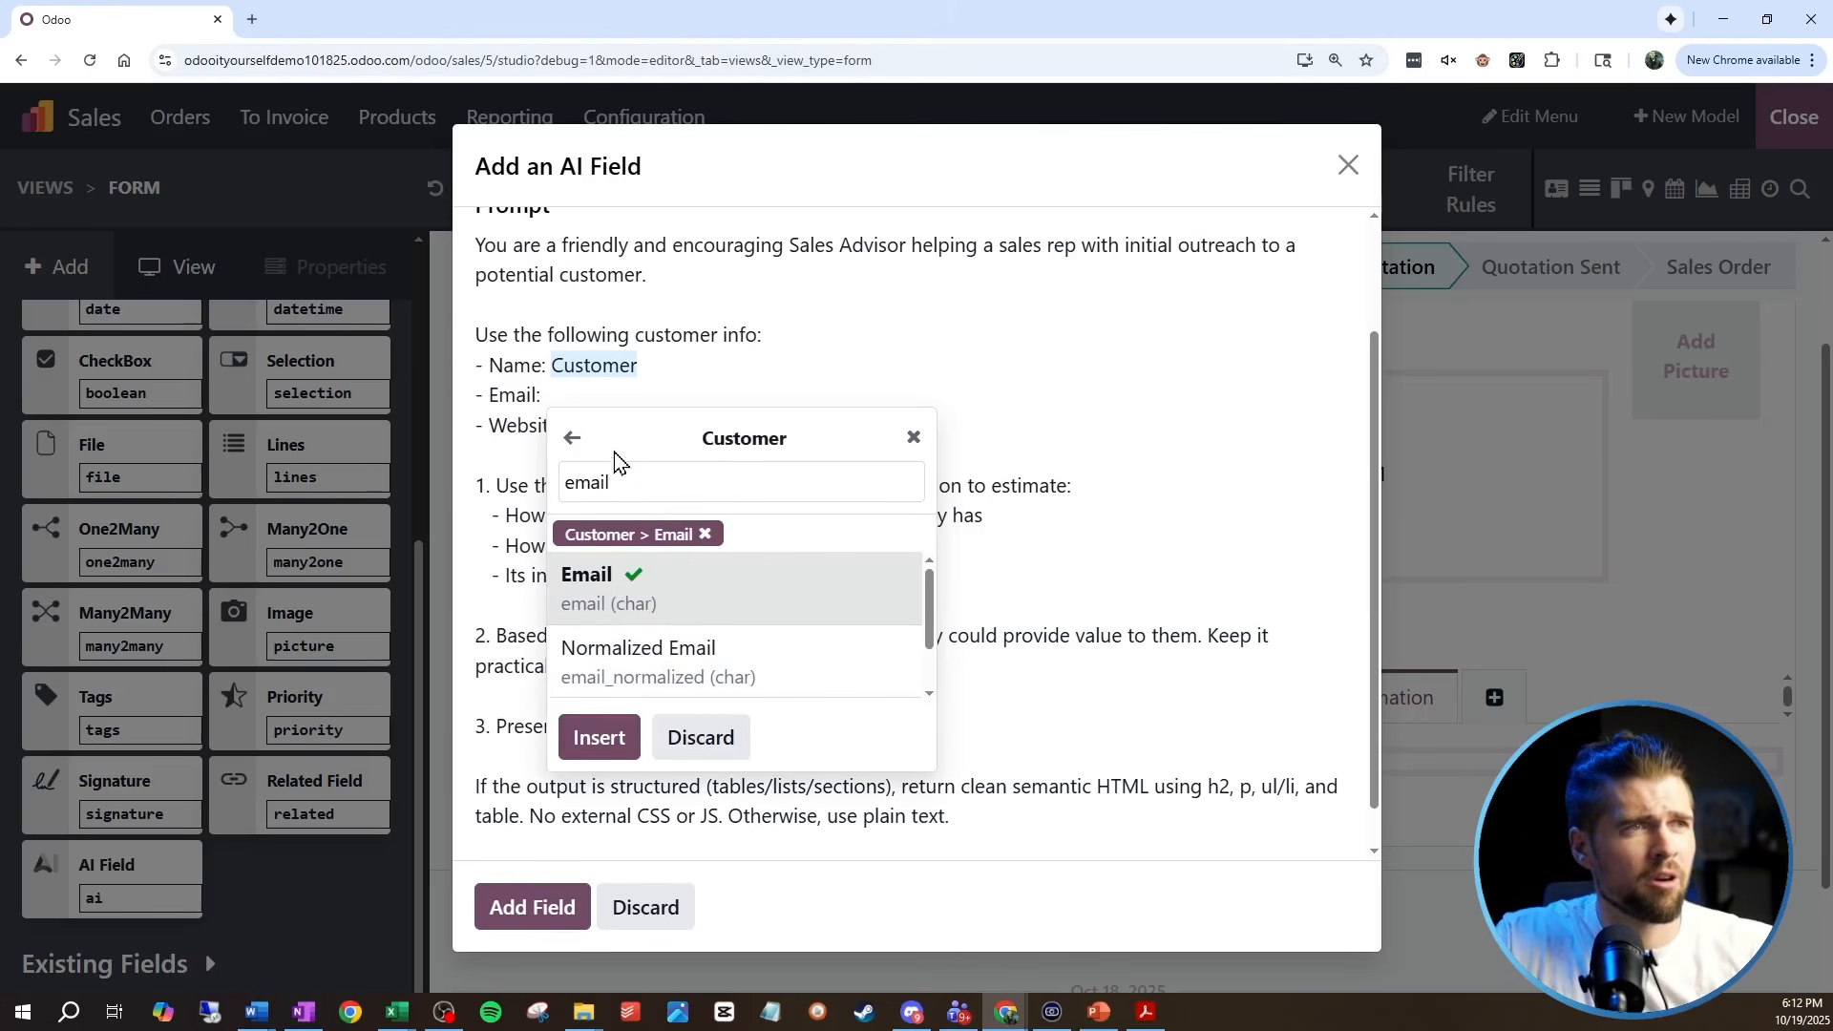
{"action": "left_click", "coordinate": [602, 729]}
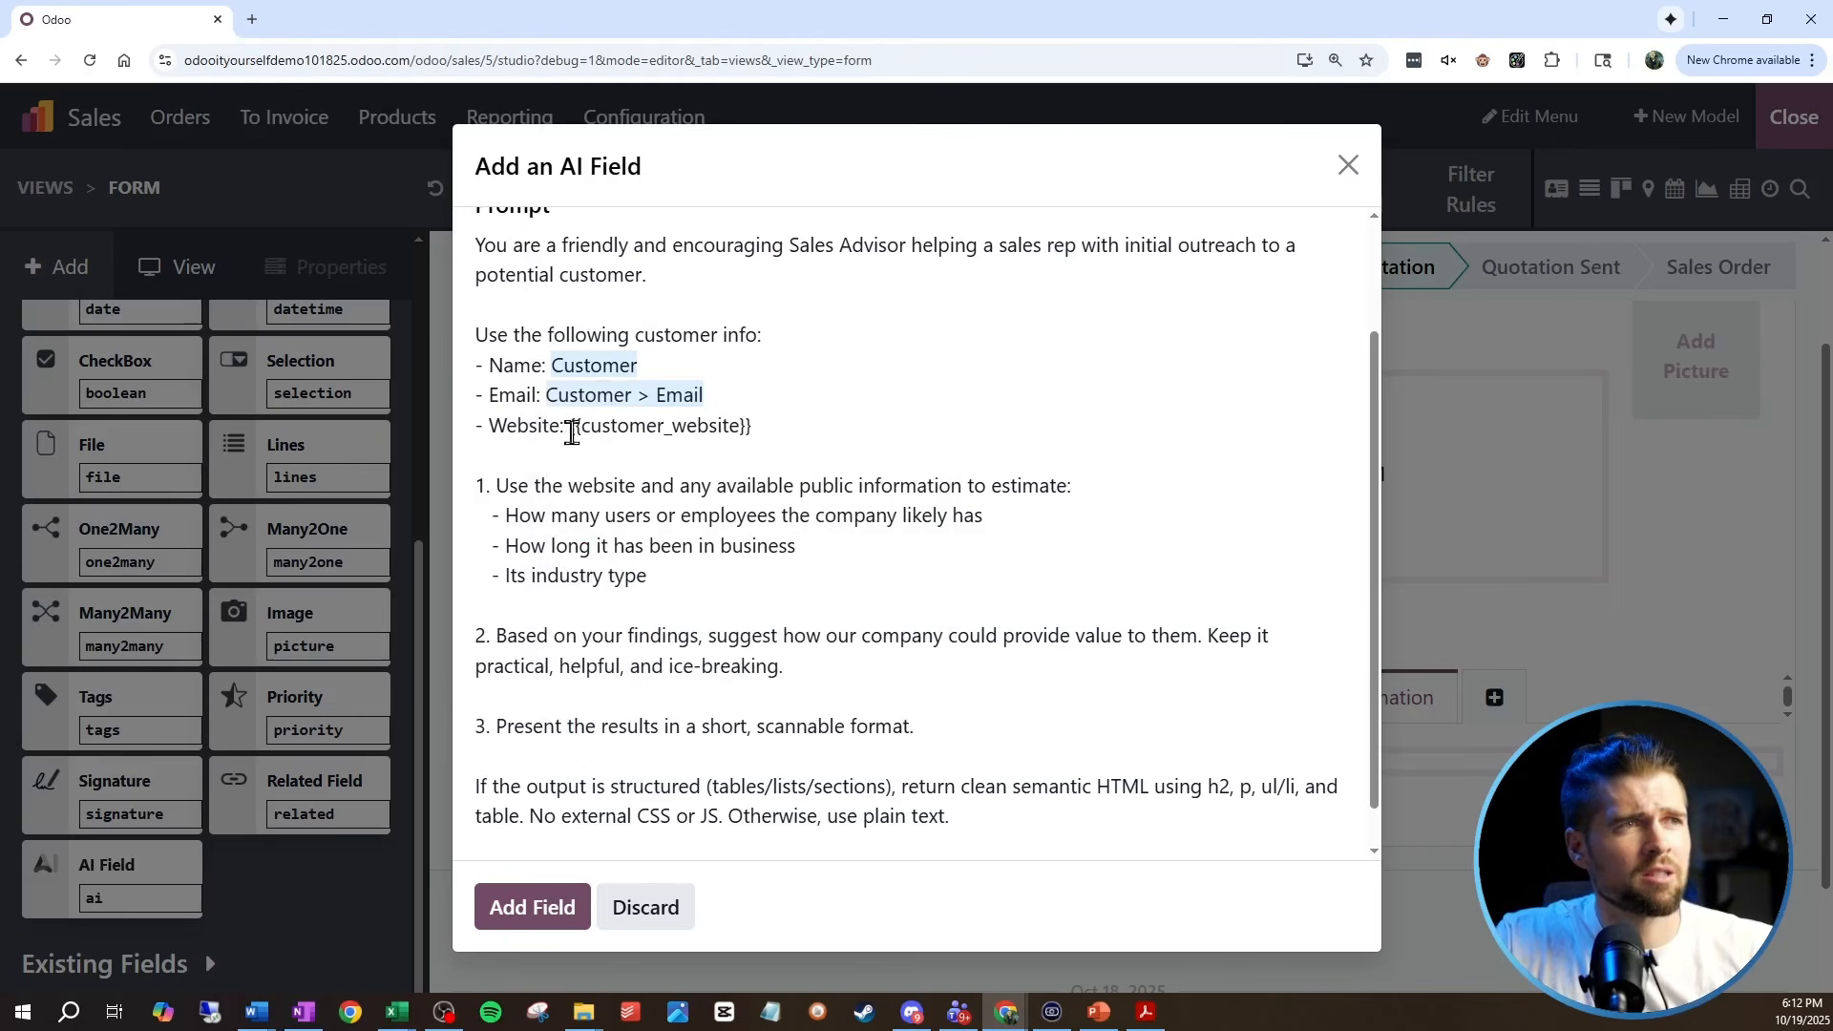
Step: Replace the {{customer_website}} placeholder in the prompt with the dynamic Customer > Website Link field
{"action": "left_click_drag", "start_coordinate": [571, 432], "coordinate": [819, 417]}
{"action": "type", "text": "c"}
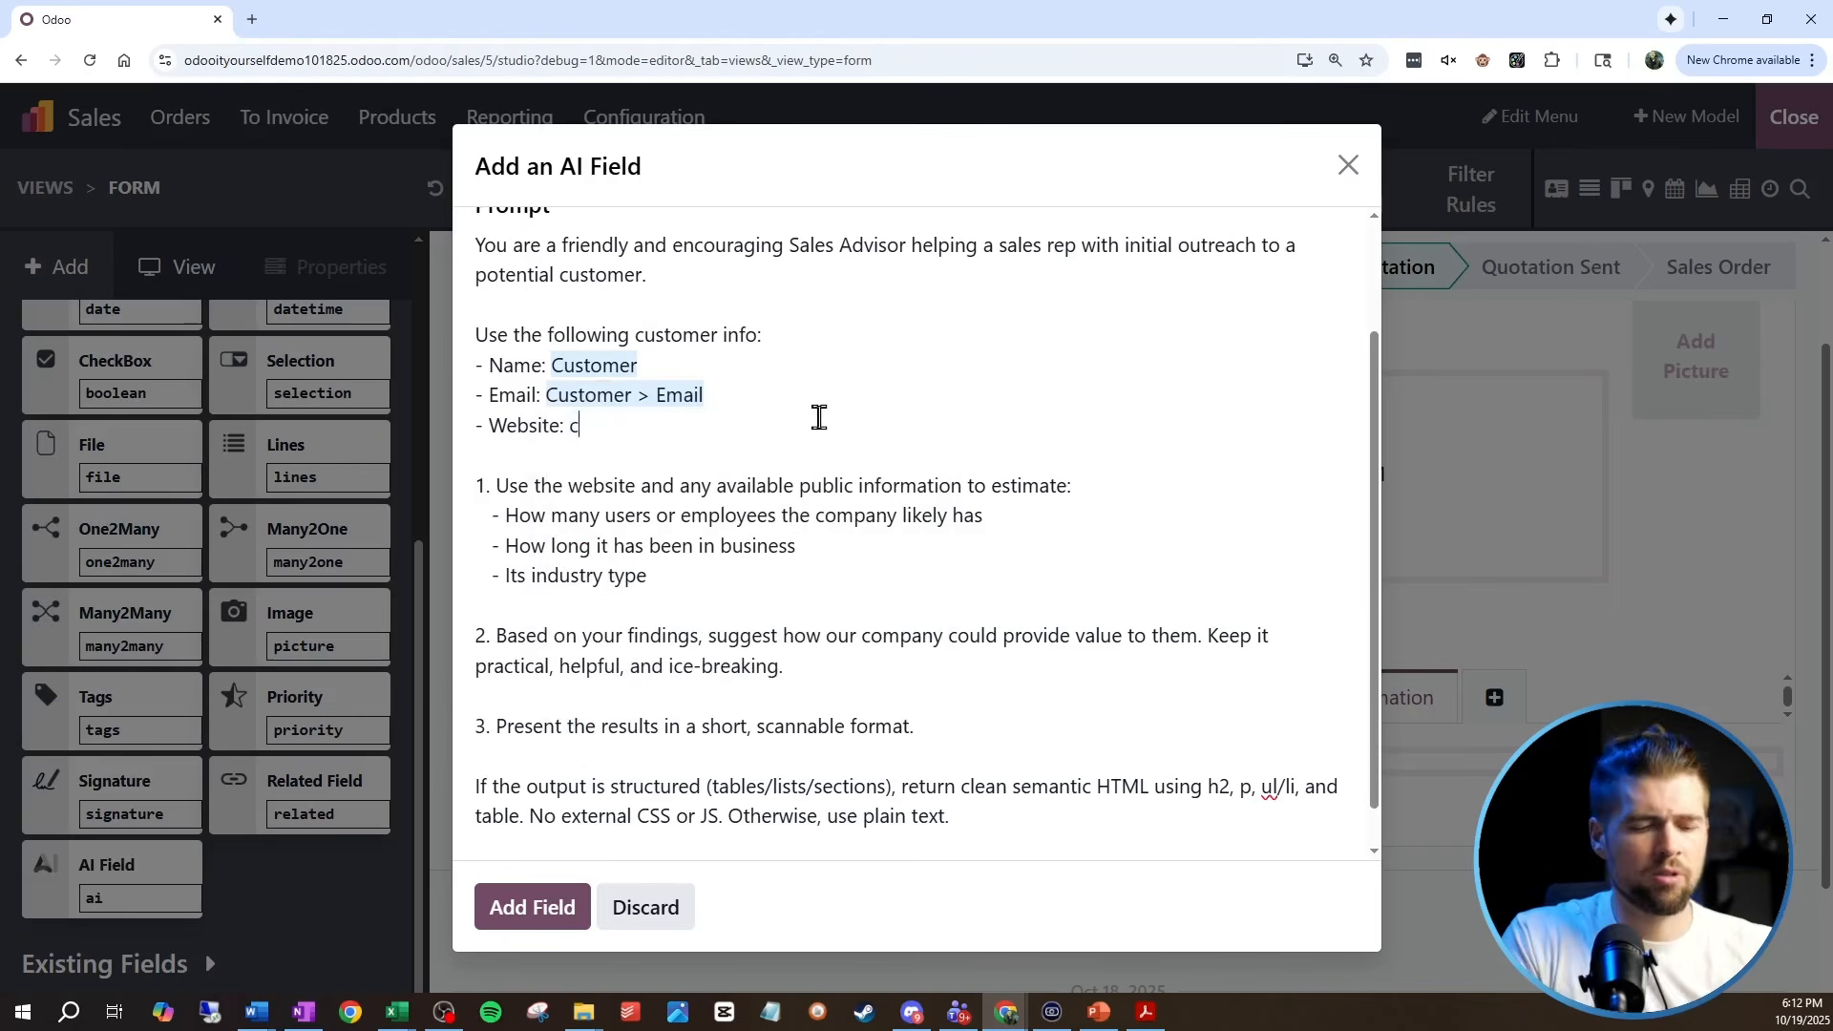
{"action": "type", "text": "ustom/"}
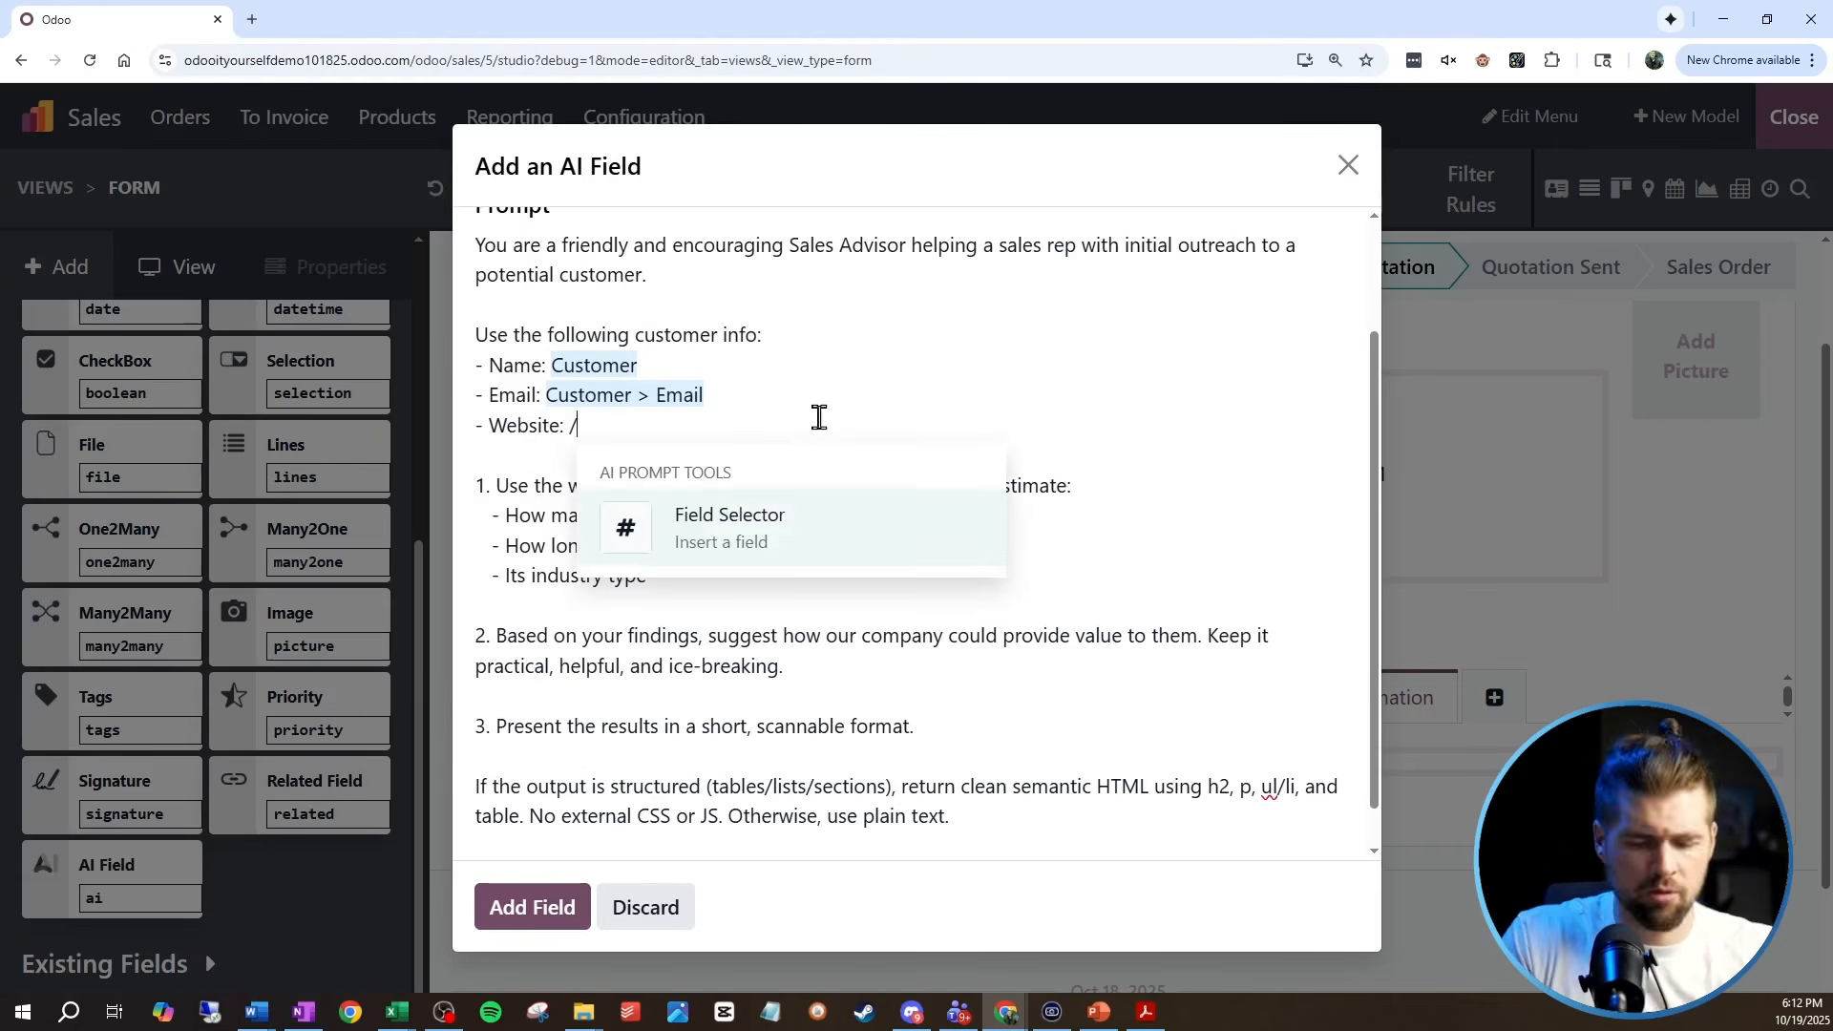
{"action": "left_click", "coordinate": [769, 532]}
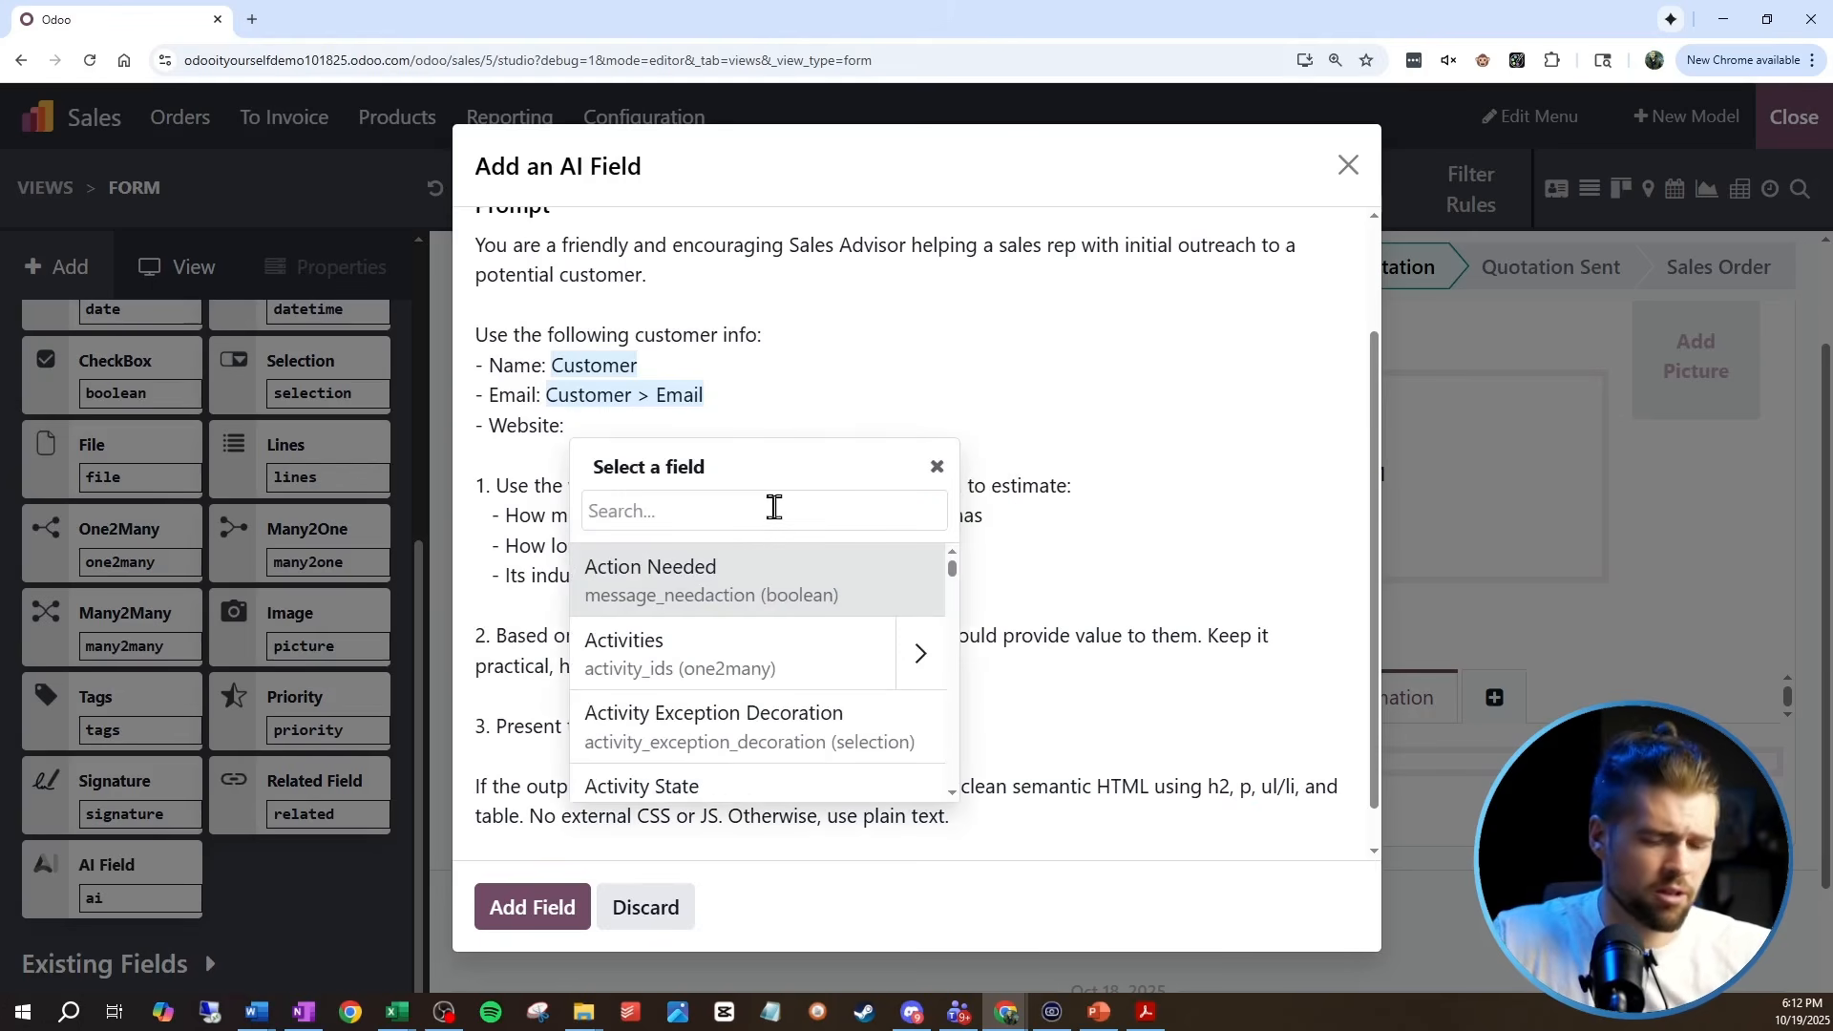
{"action": "type", "text": "customer"}
{"action": "left_click", "coordinate": [927, 585]}
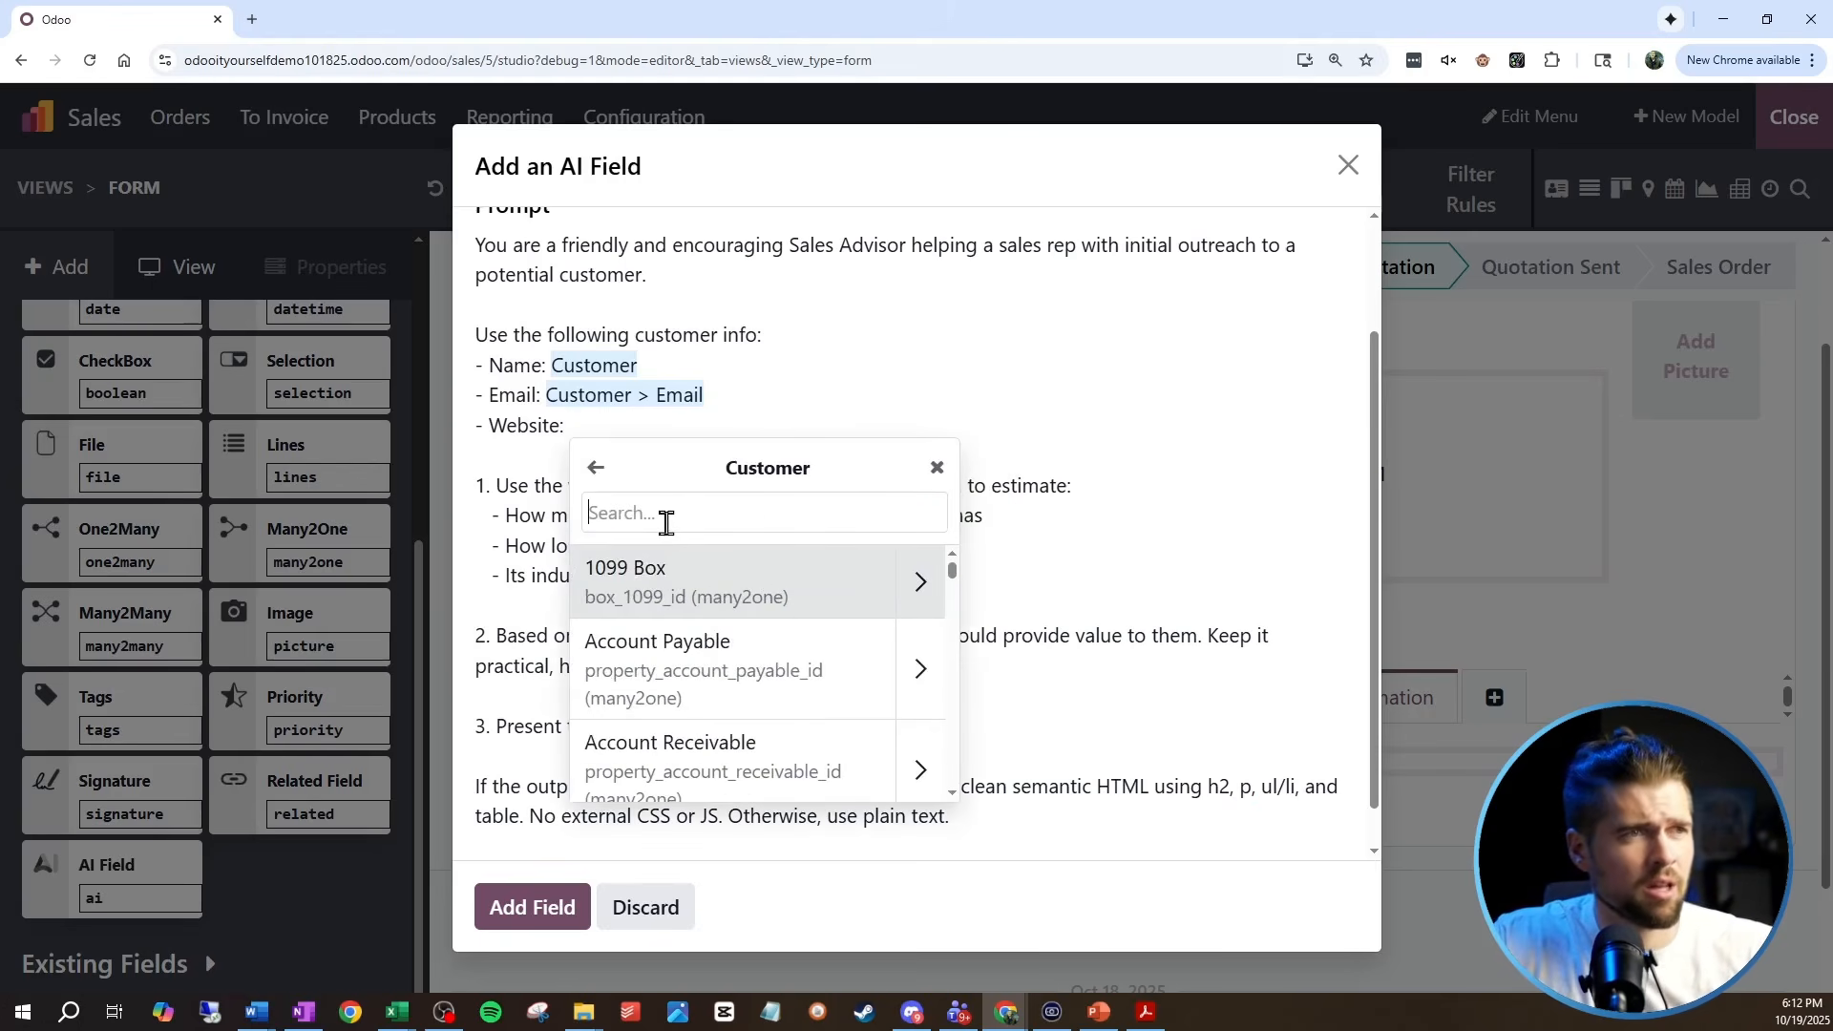
{"action": "type", "text": "domain"}
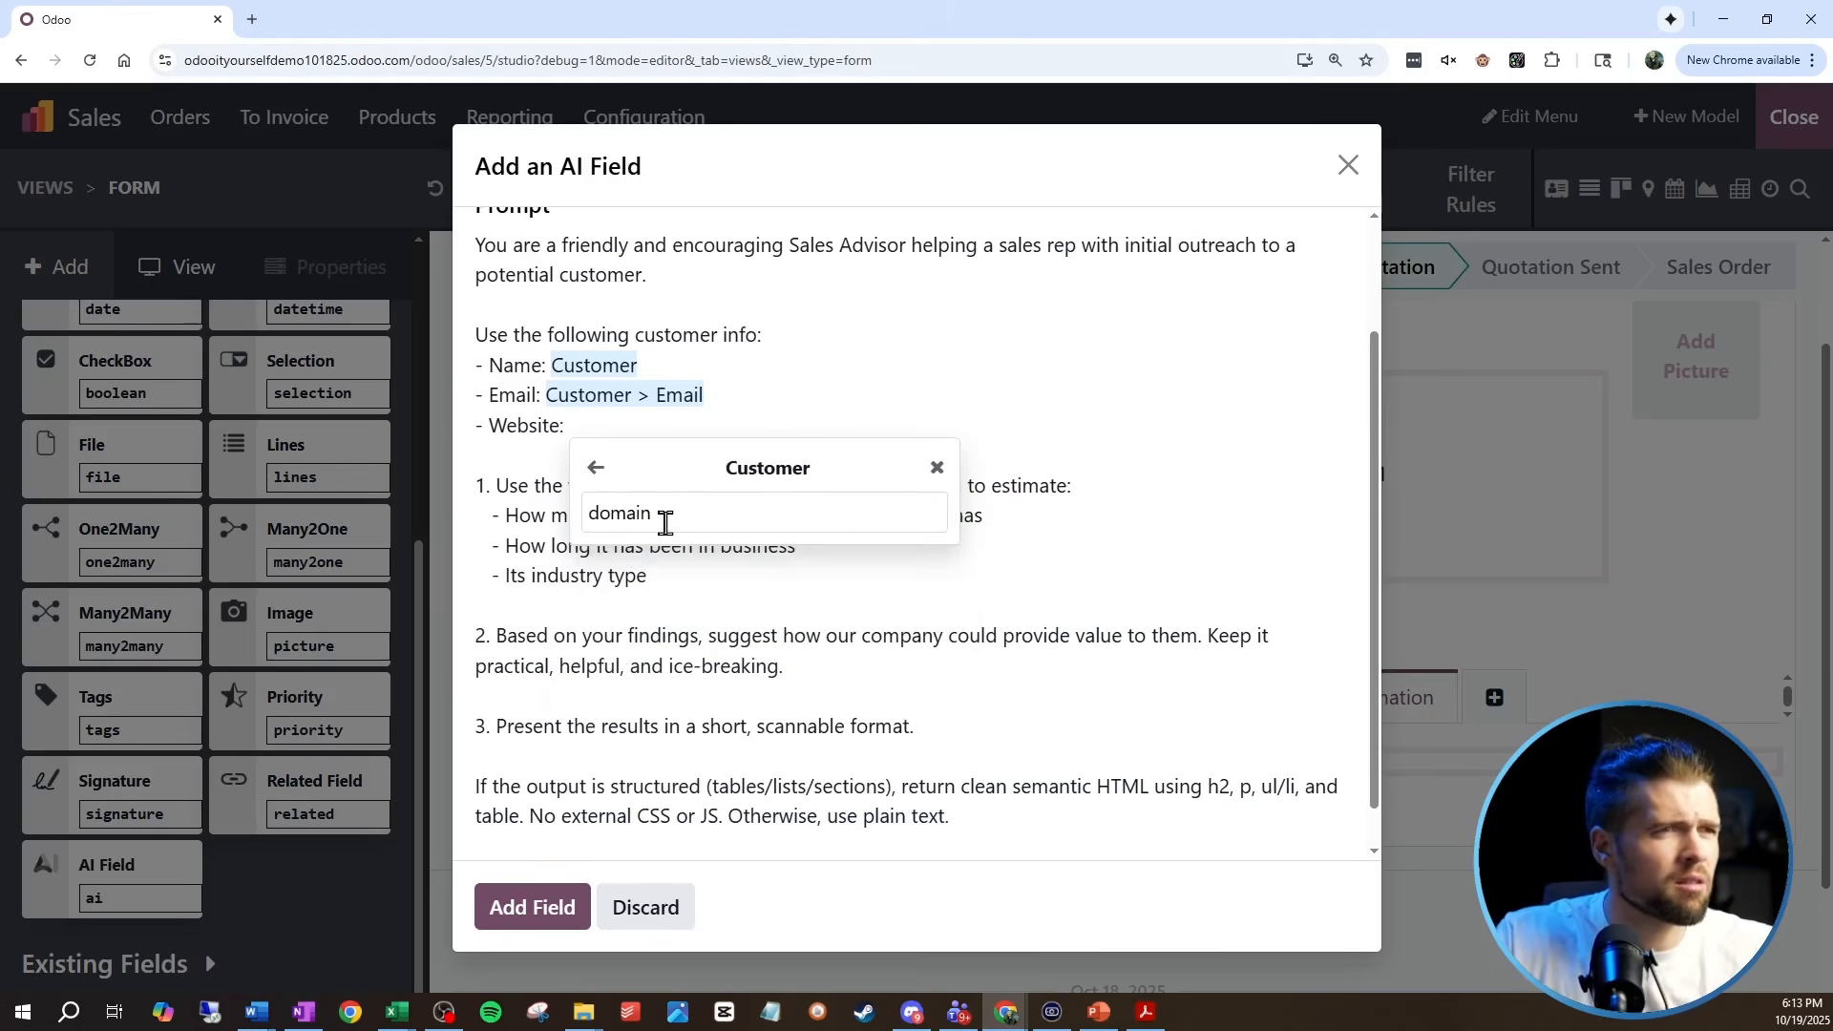
{"action": "key", "text": "BackSpace"}
{"action": "key", "text": "BackSpace"}
{"action": "key", "text": "BackSpace"}
{"action": "type", "text": "we"}
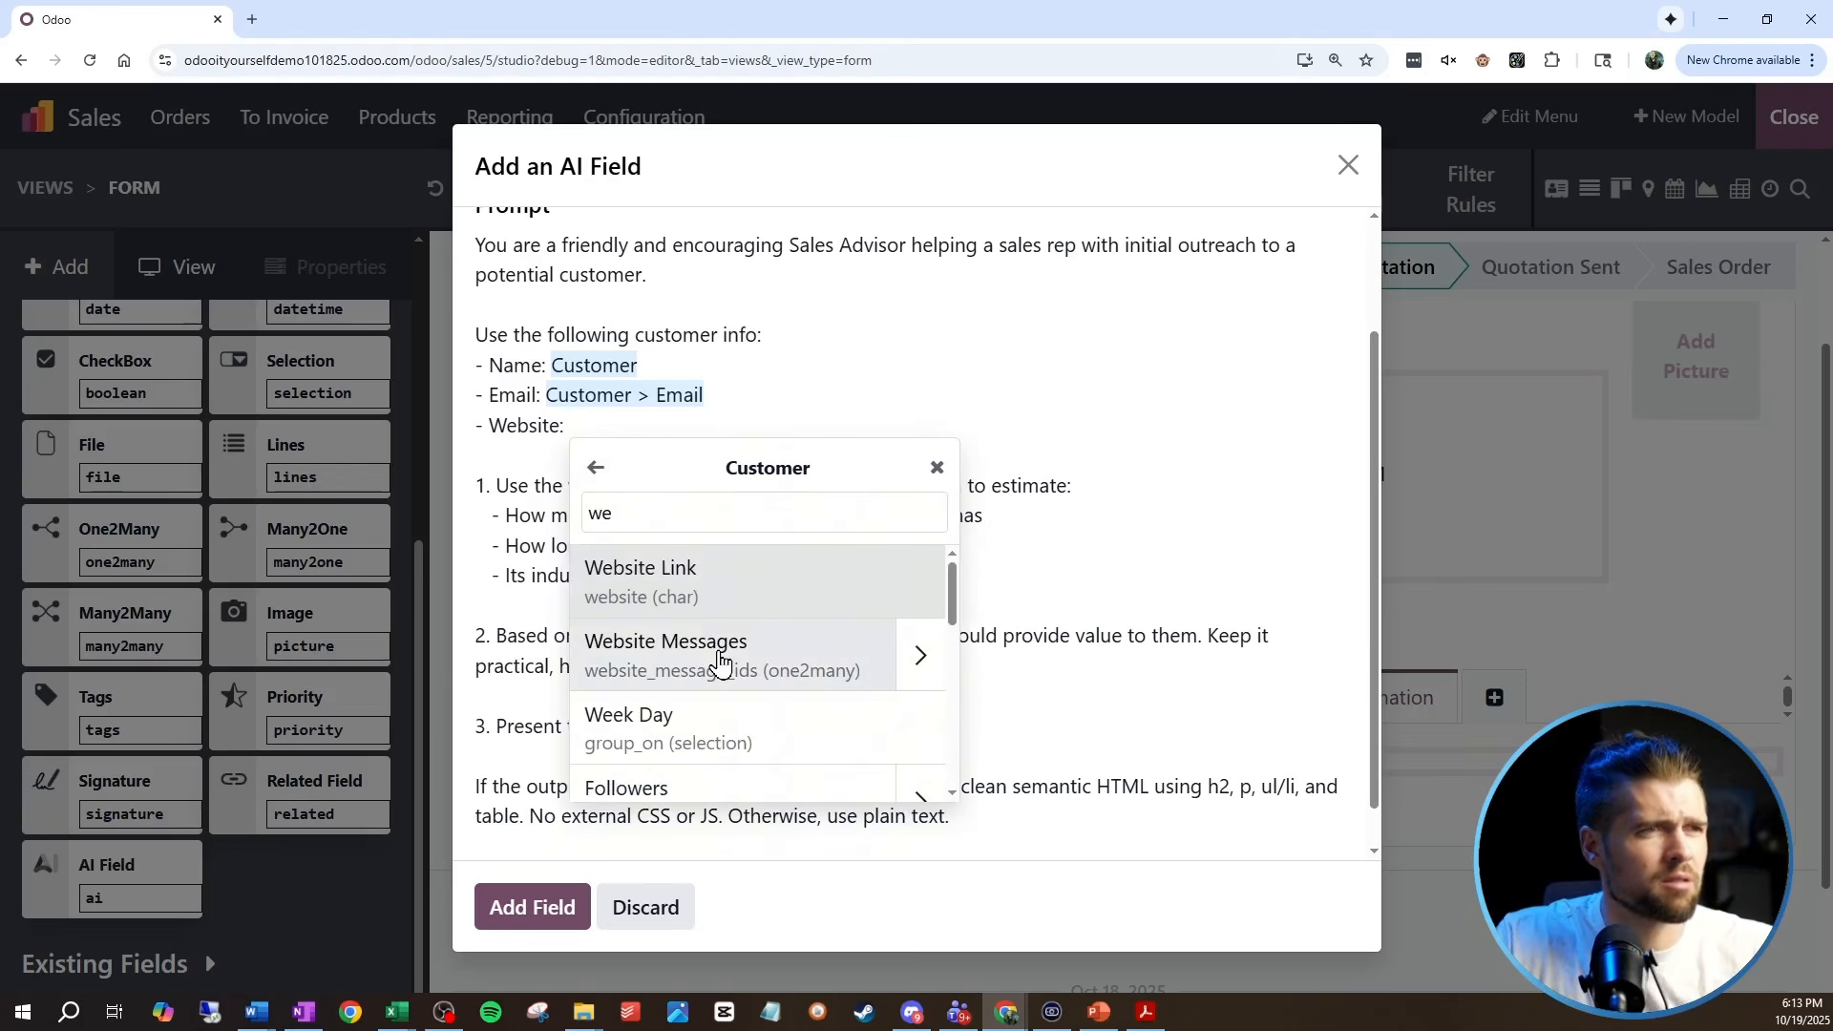
{"action": "left_click", "coordinate": [765, 586]}
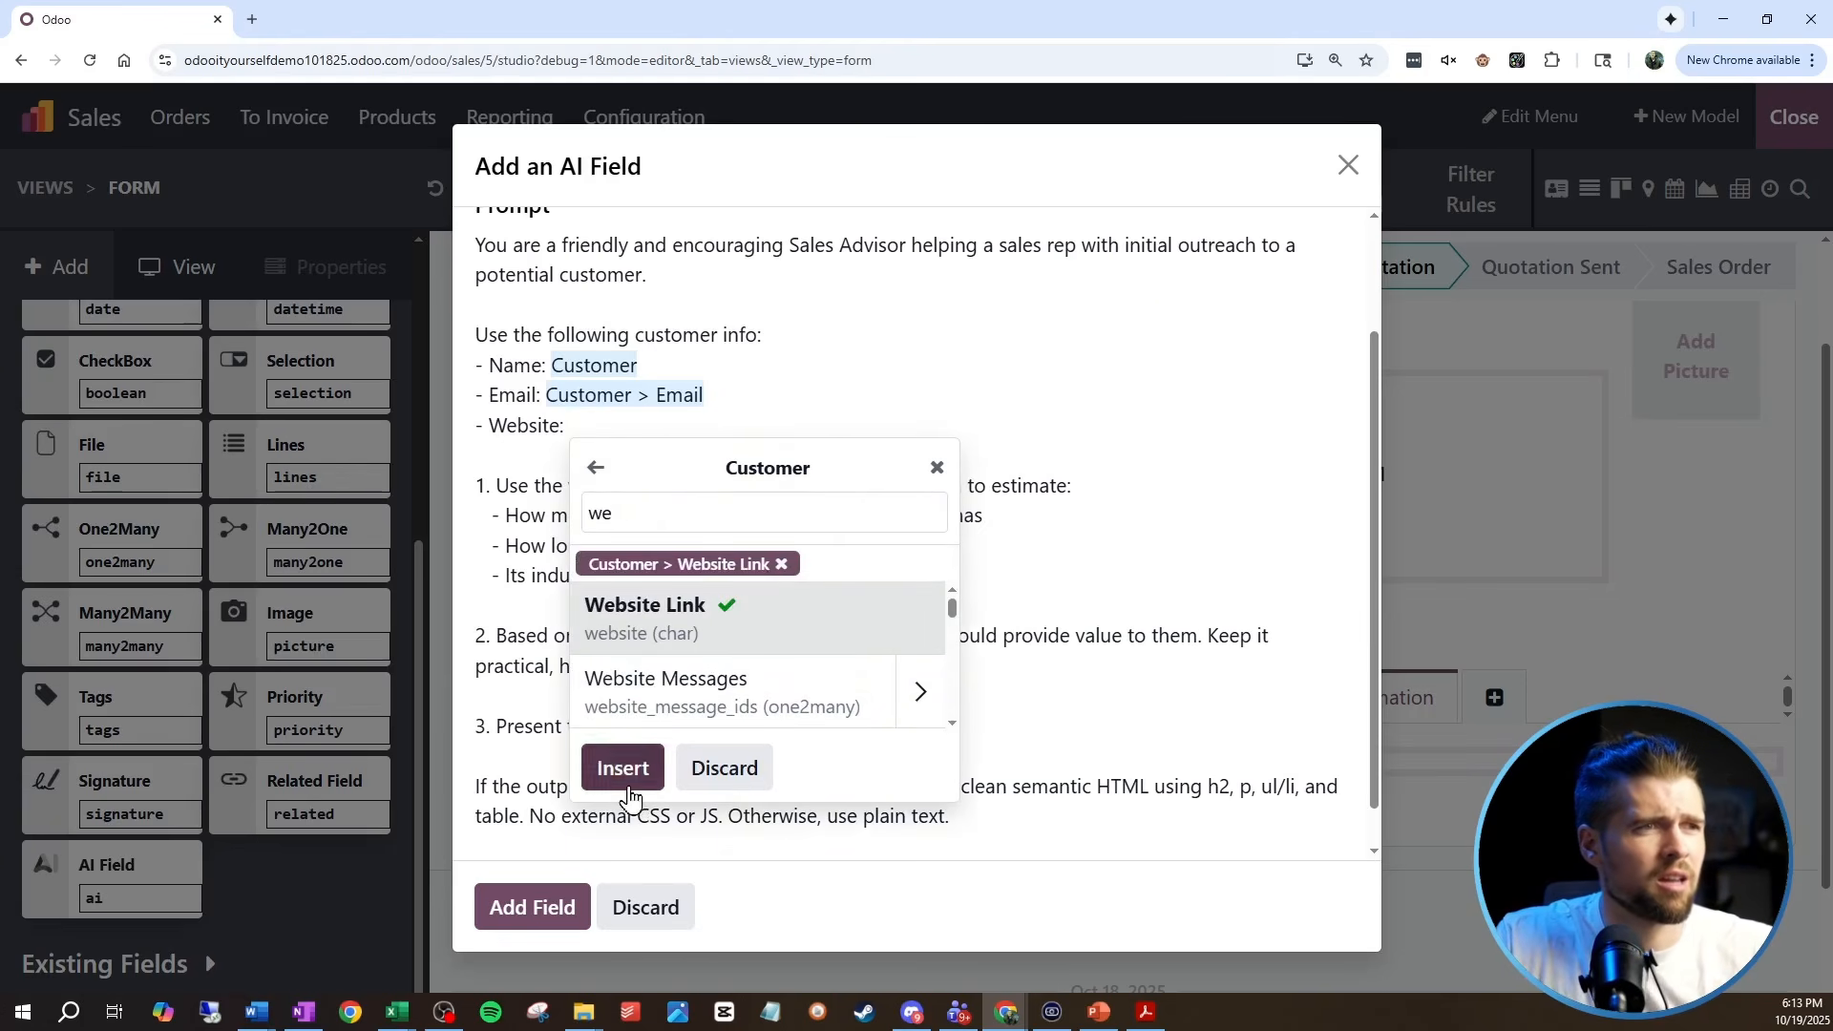
{"action": "left_click", "coordinate": [623, 766]}
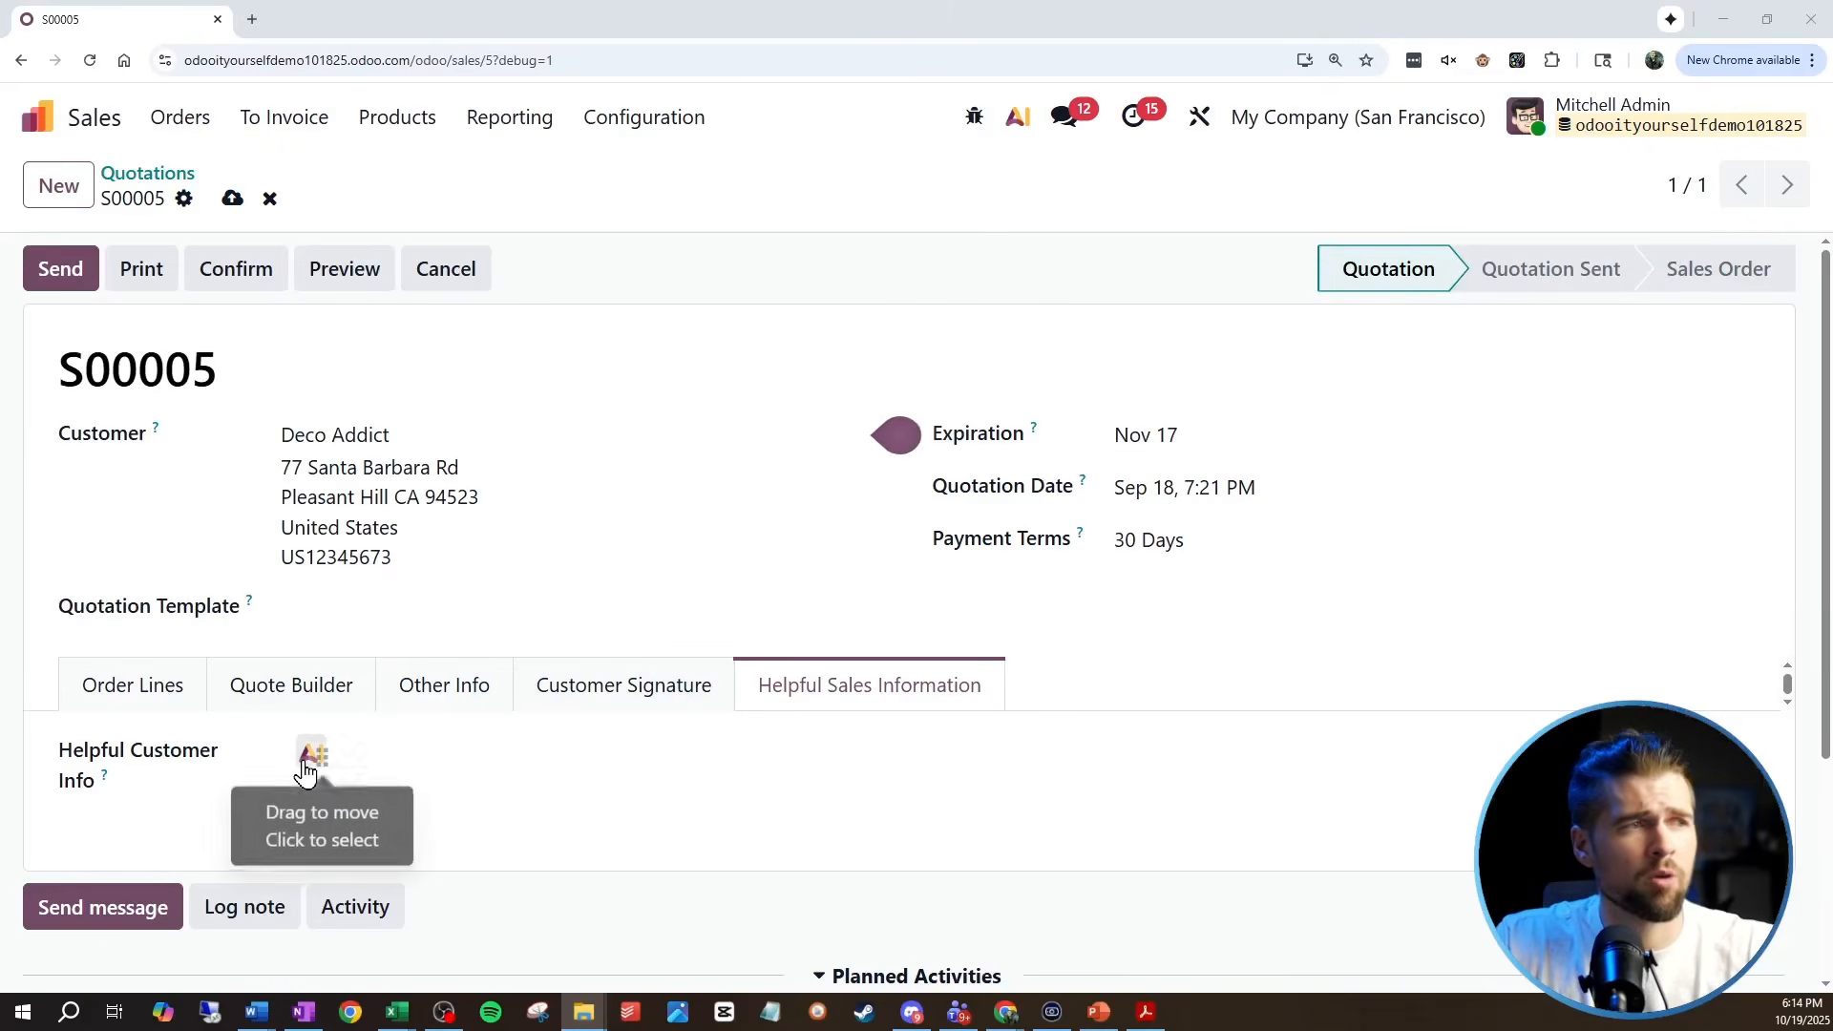
Step: Generate the Helpful Customer Info content with AI on the quotation and review it through the value proposition
{"action": "left_click", "coordinate": [306, 768]}
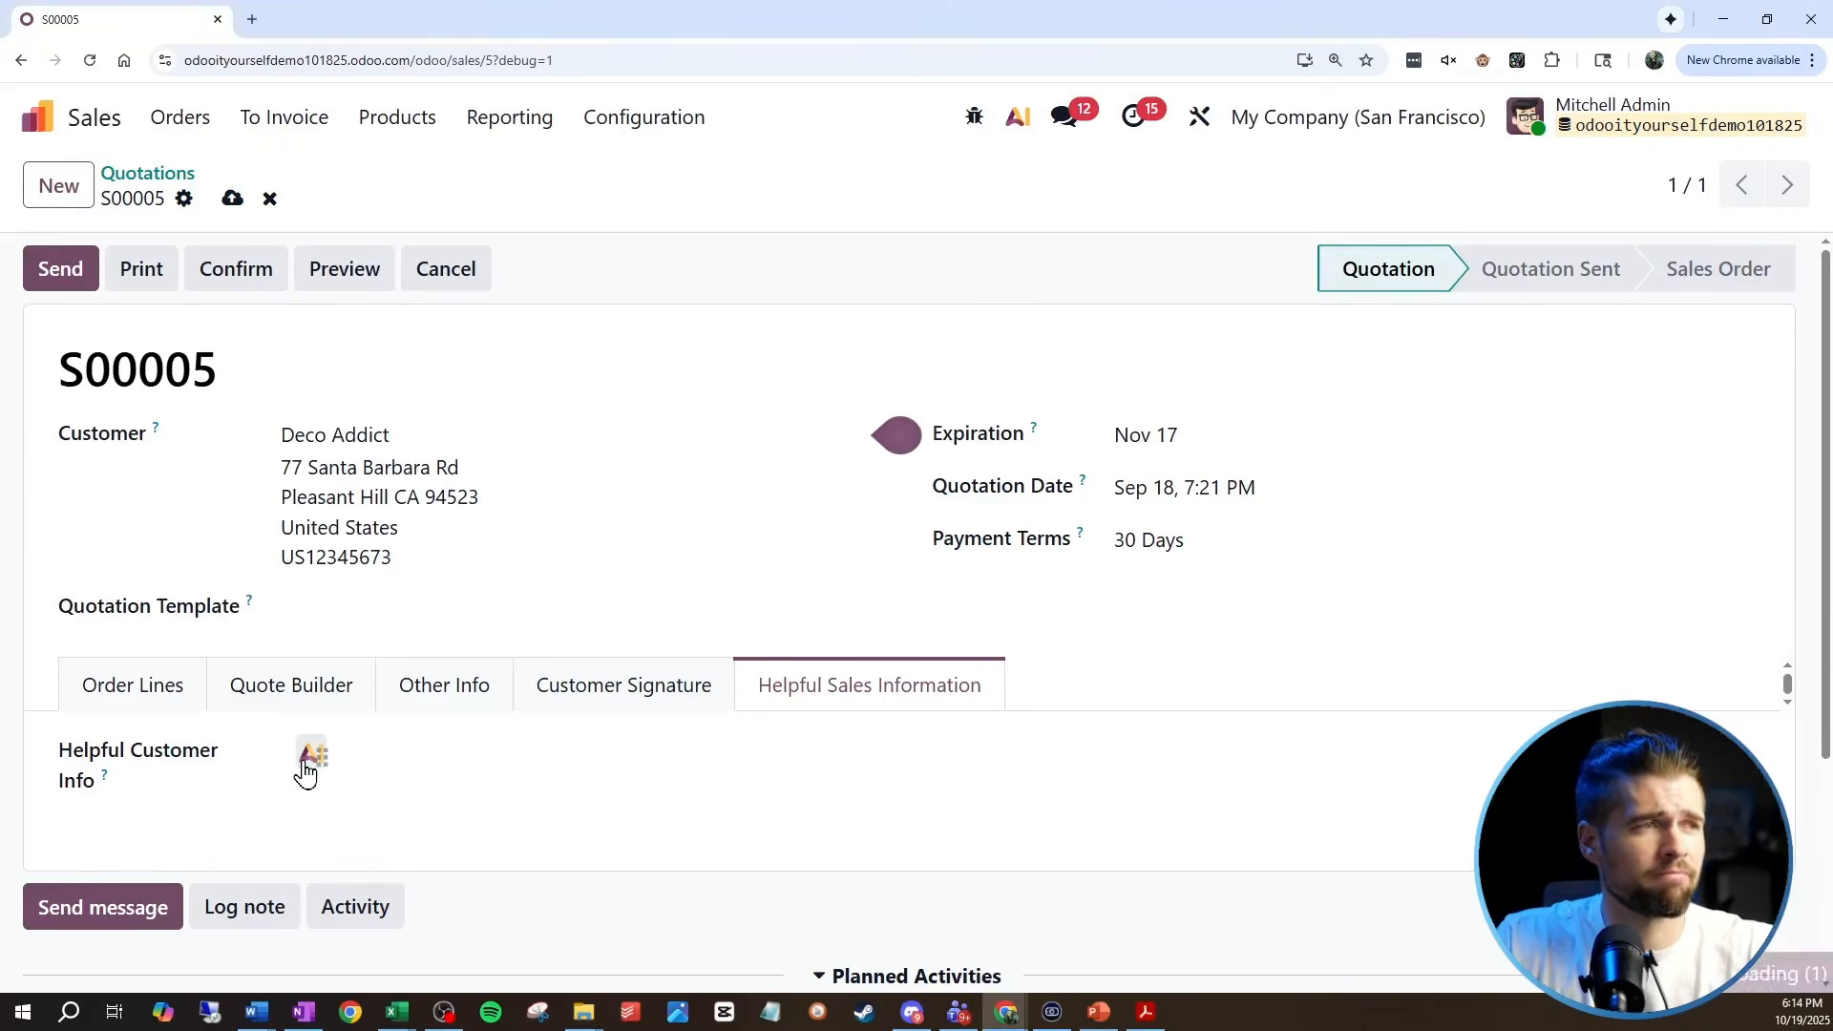
{"action": "scroll", "coordinate": [651, 835], "scroll_direction": "down", "scroll_amount": 1}
{"action": "scroll", "coordinate": [651, 835], "scroll_direction": "down", "scroll_amount": 1}
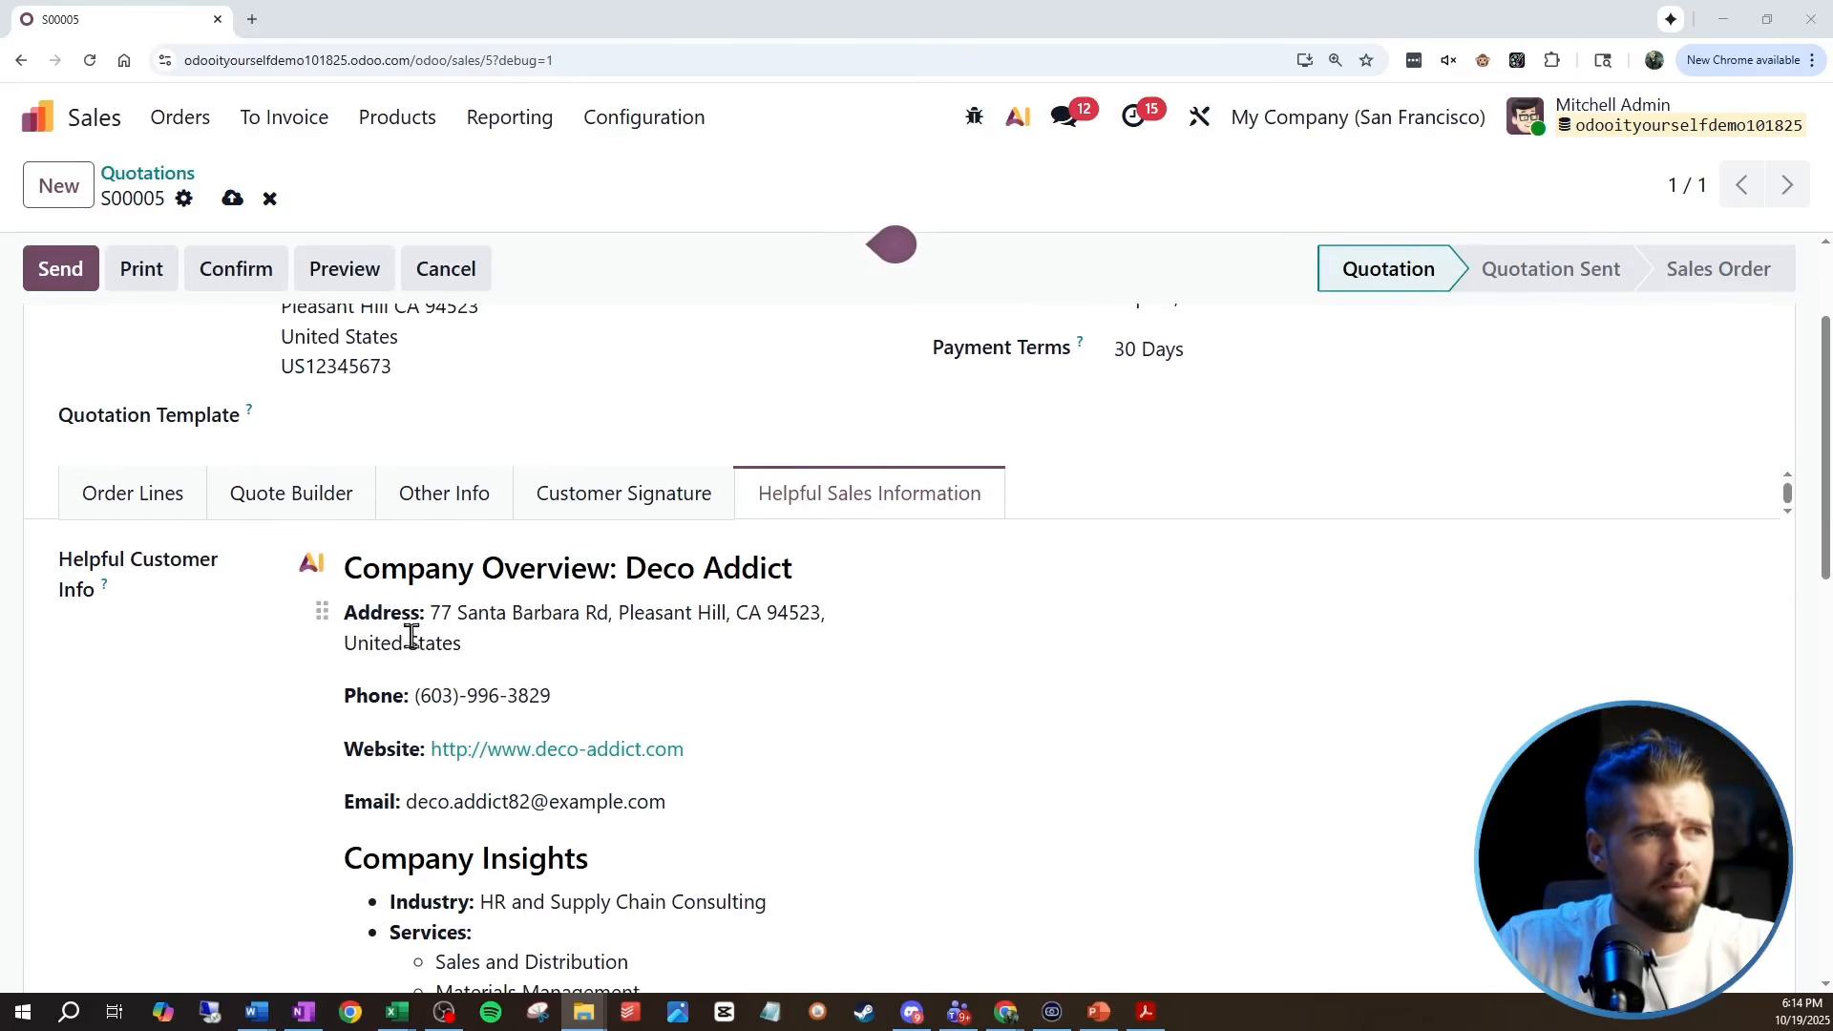
{"action": "scroll", "coordinate": [779, 546], "scroll_direction": "down", "scroll_amount": 1}
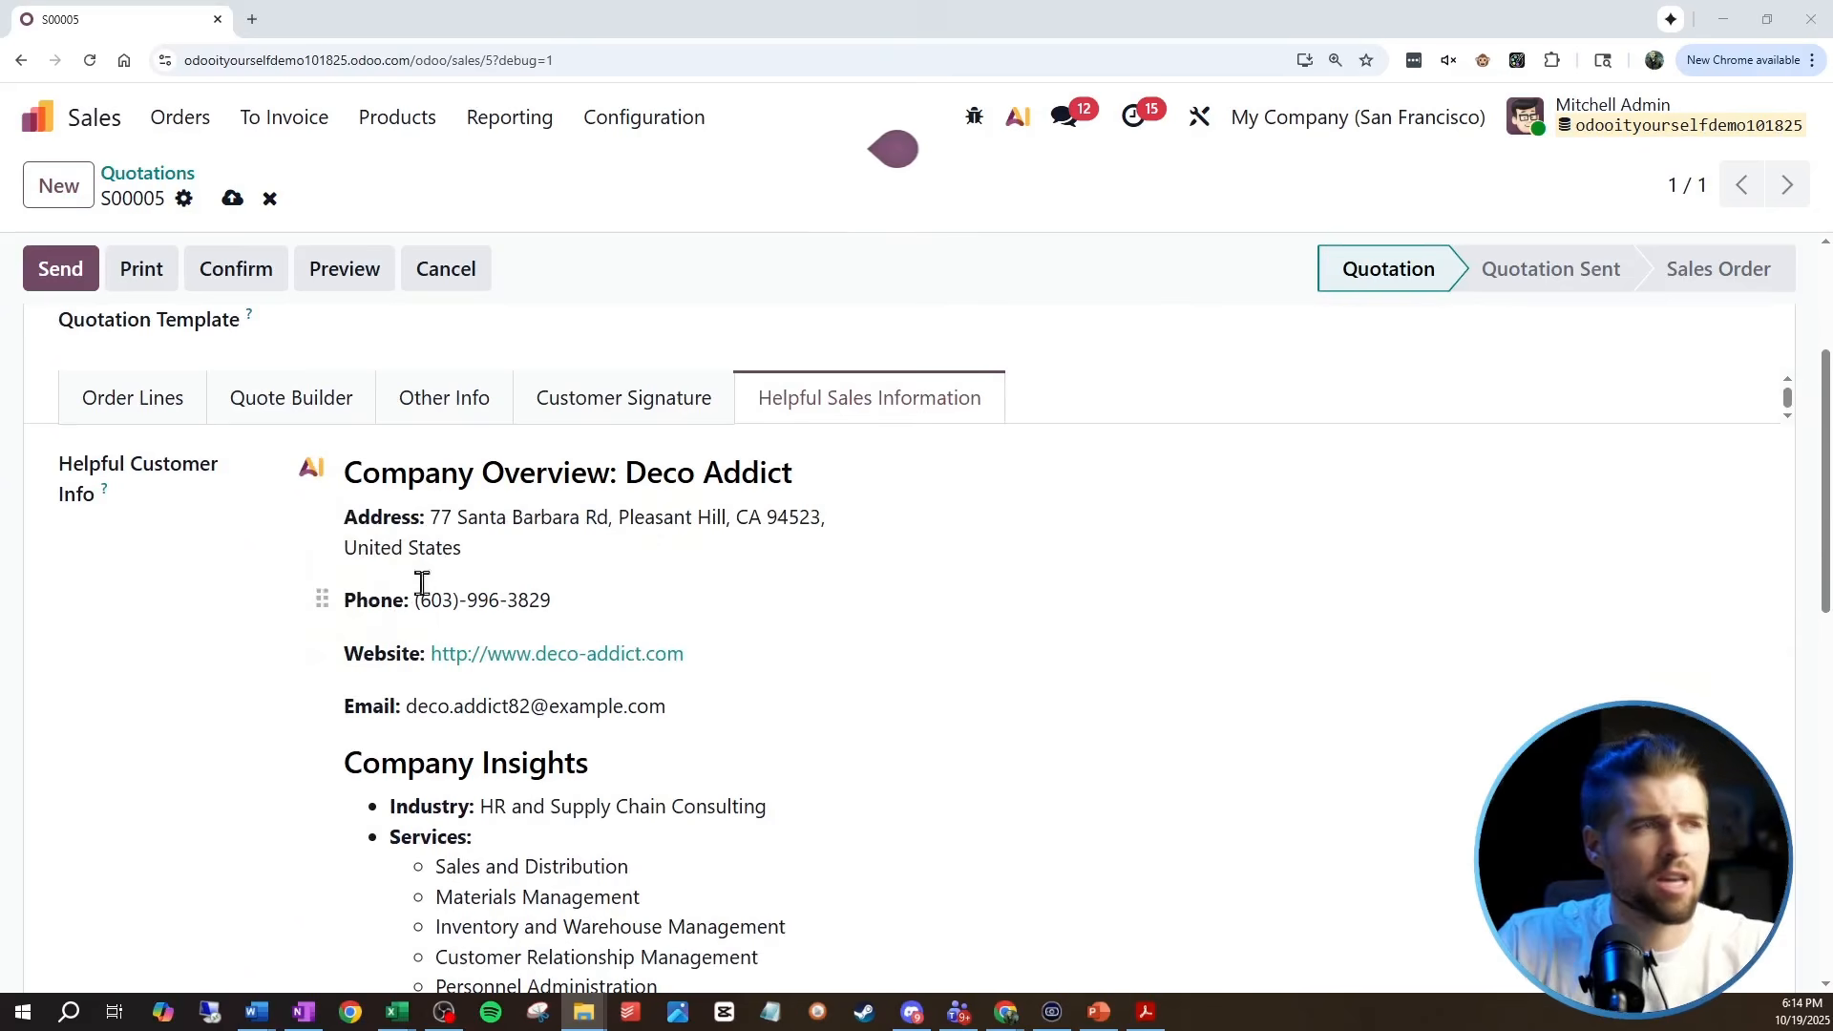
{"action": "scroll", "coordinate": [611, 516], "scroll_direction": "down", "scroll_amount": 2}
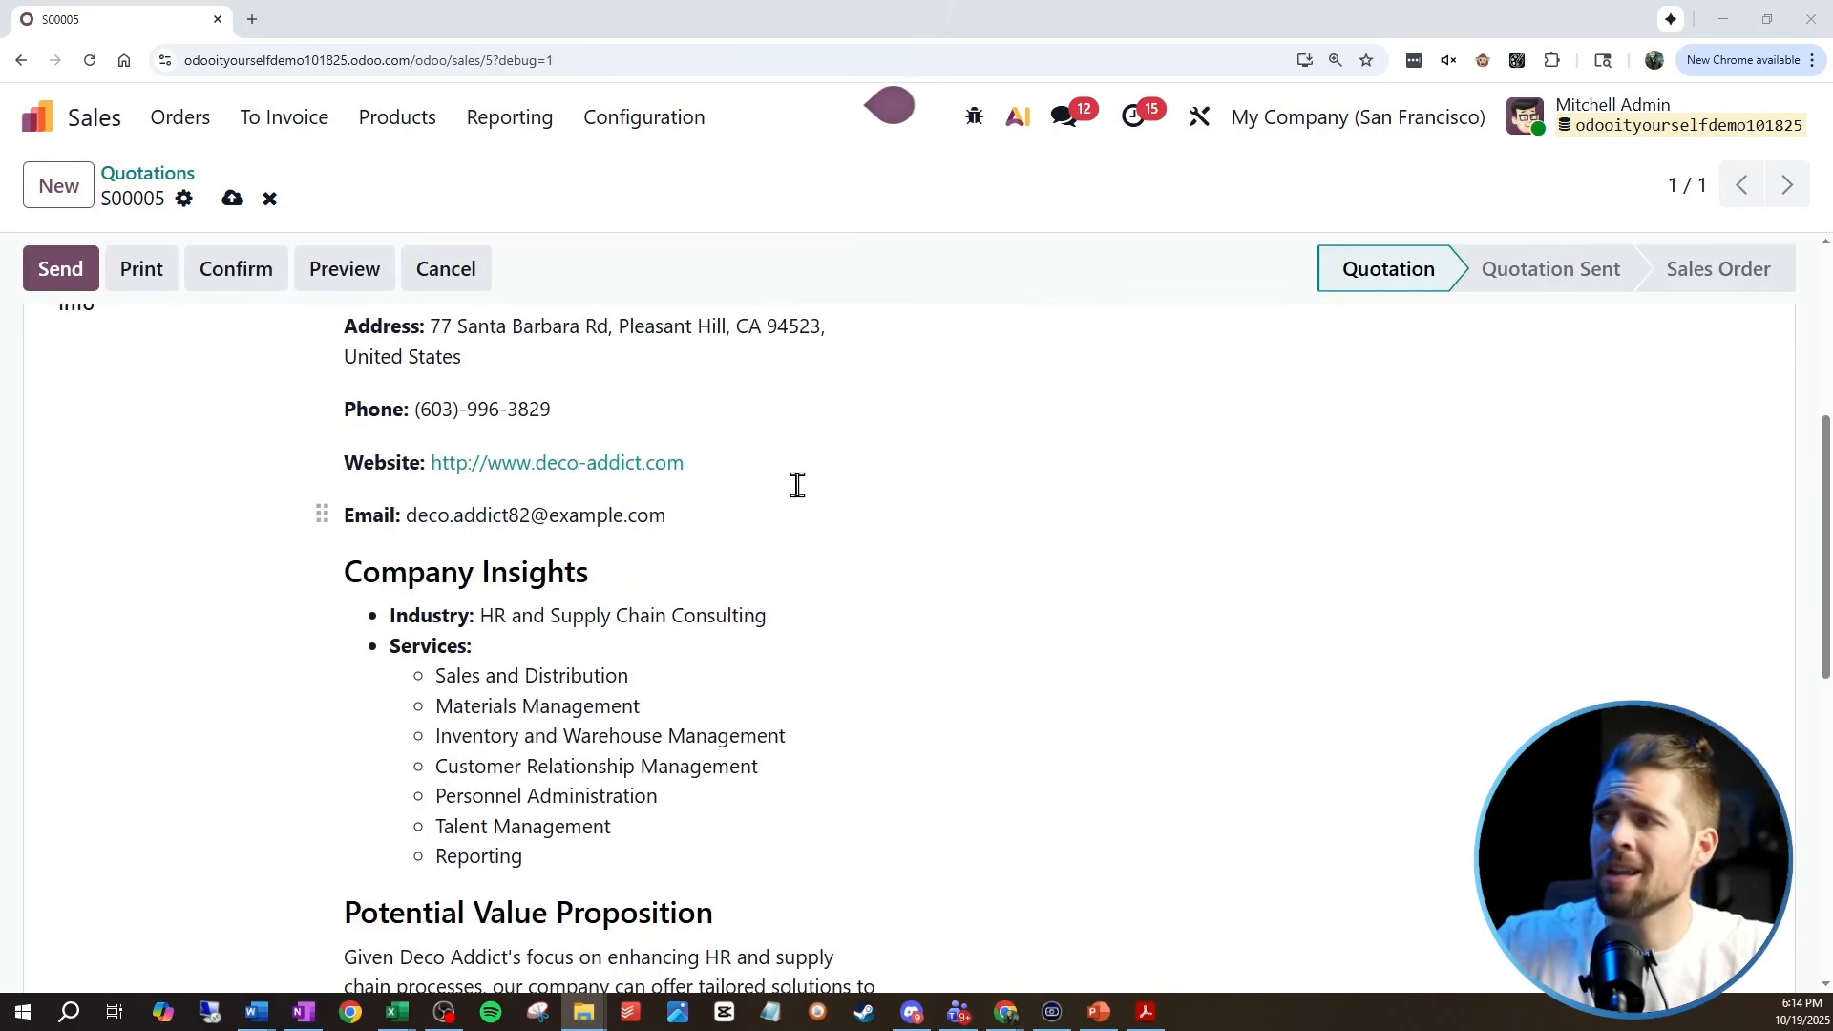
{"action": "scroll", "coordinate": [795, 484], "scroll_direction": "down", "scroll_amount": 1}
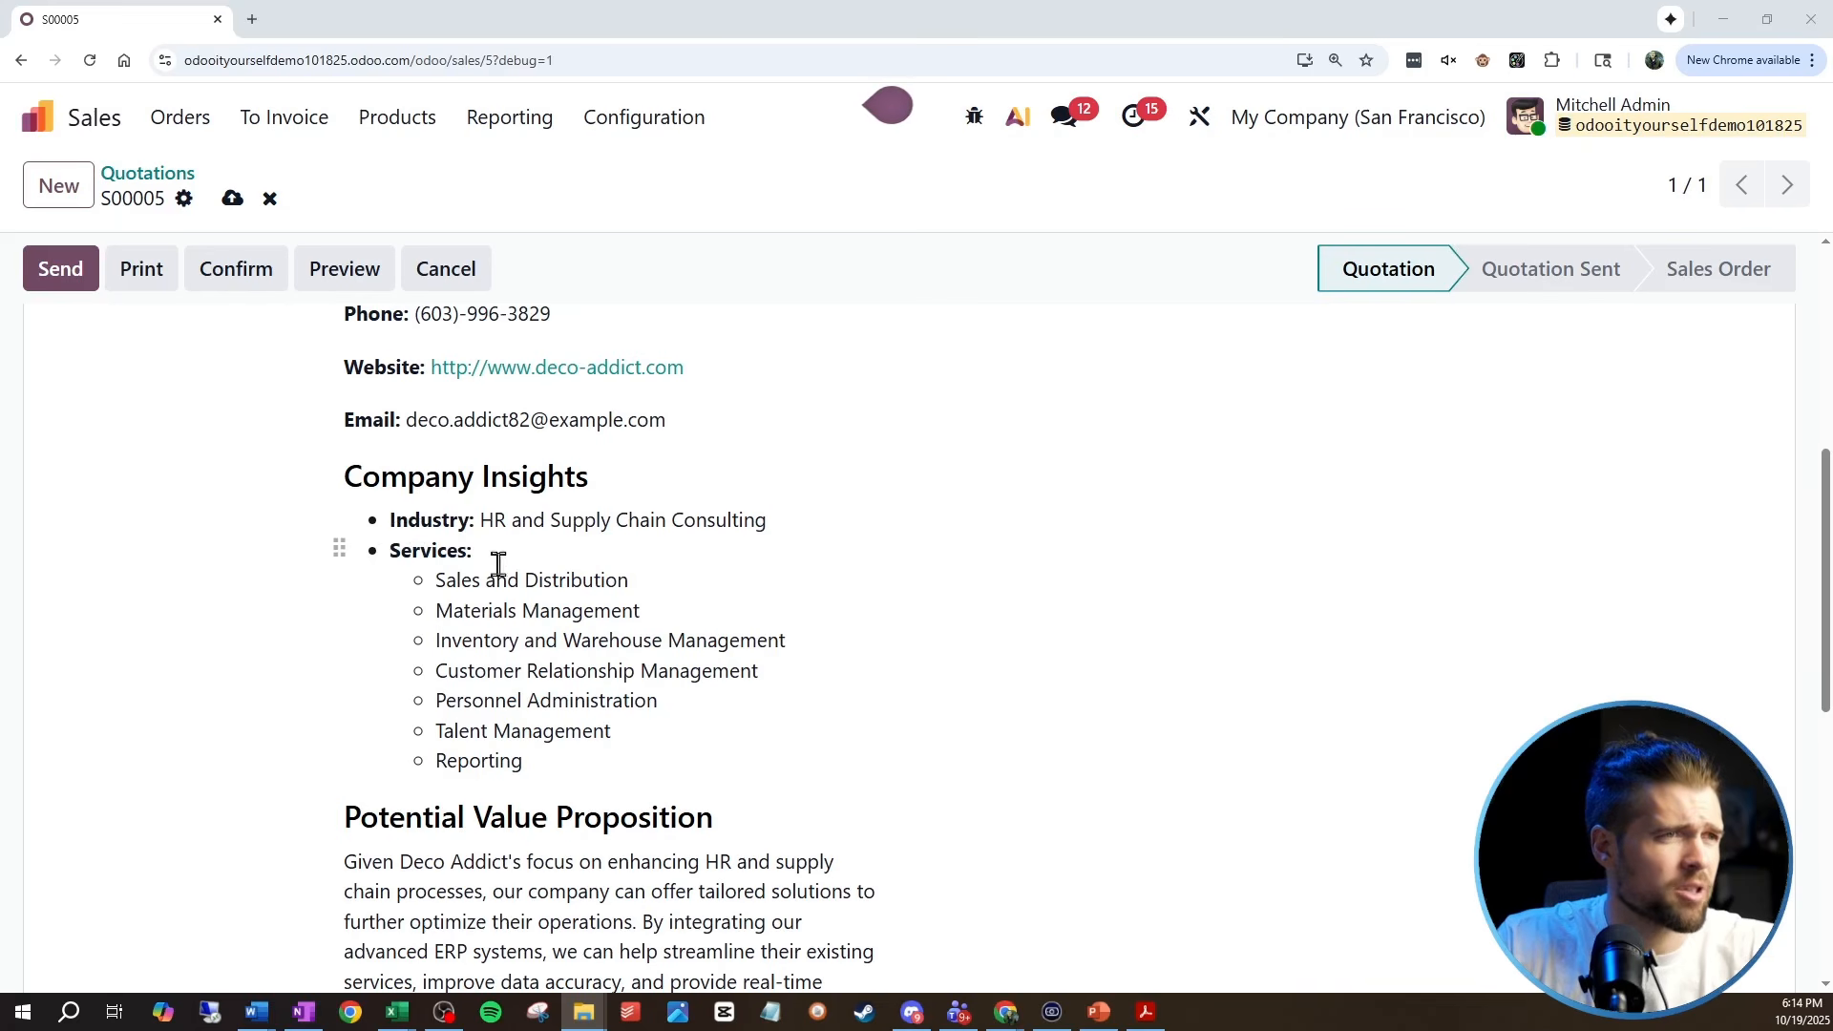
{"action": "scroll", "coordinate": [493, 564], "scroll_direction": "down", "scroll_amount": 4}
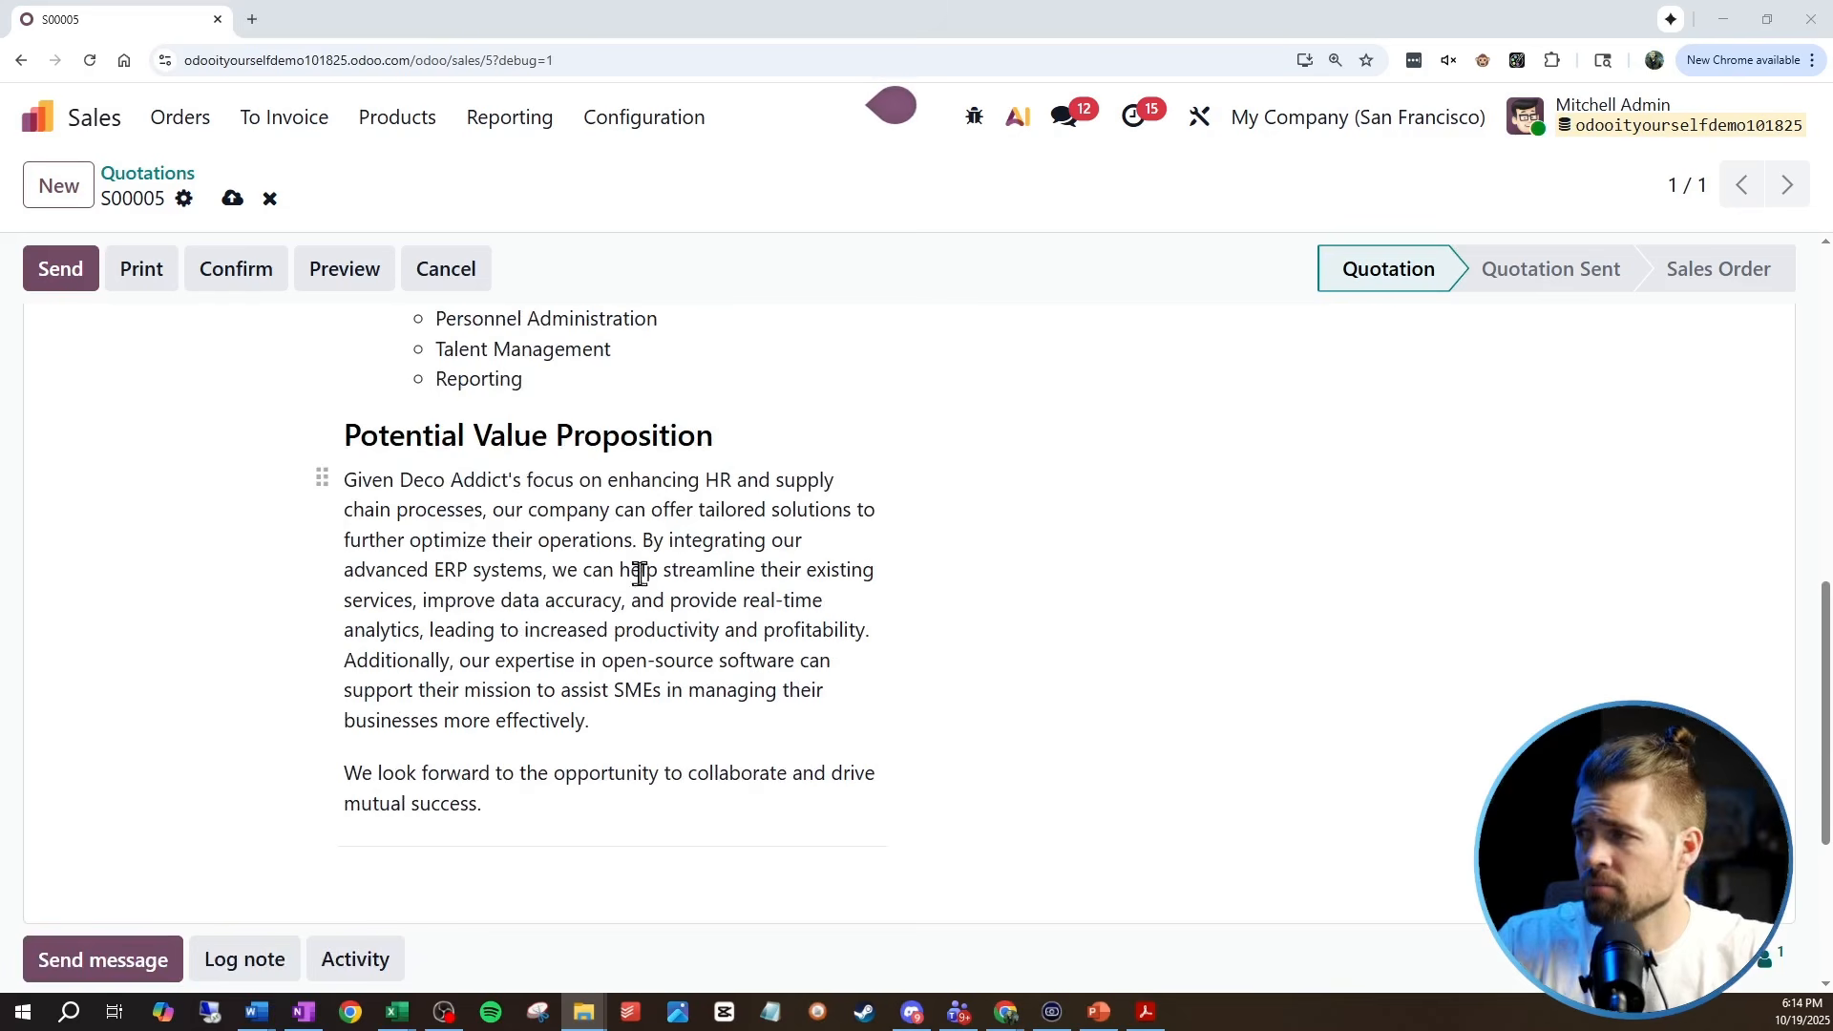
{"action": "scroll", "coordinate": [704, 732], "scroll_direction": "up", "scroll_amount": 4}
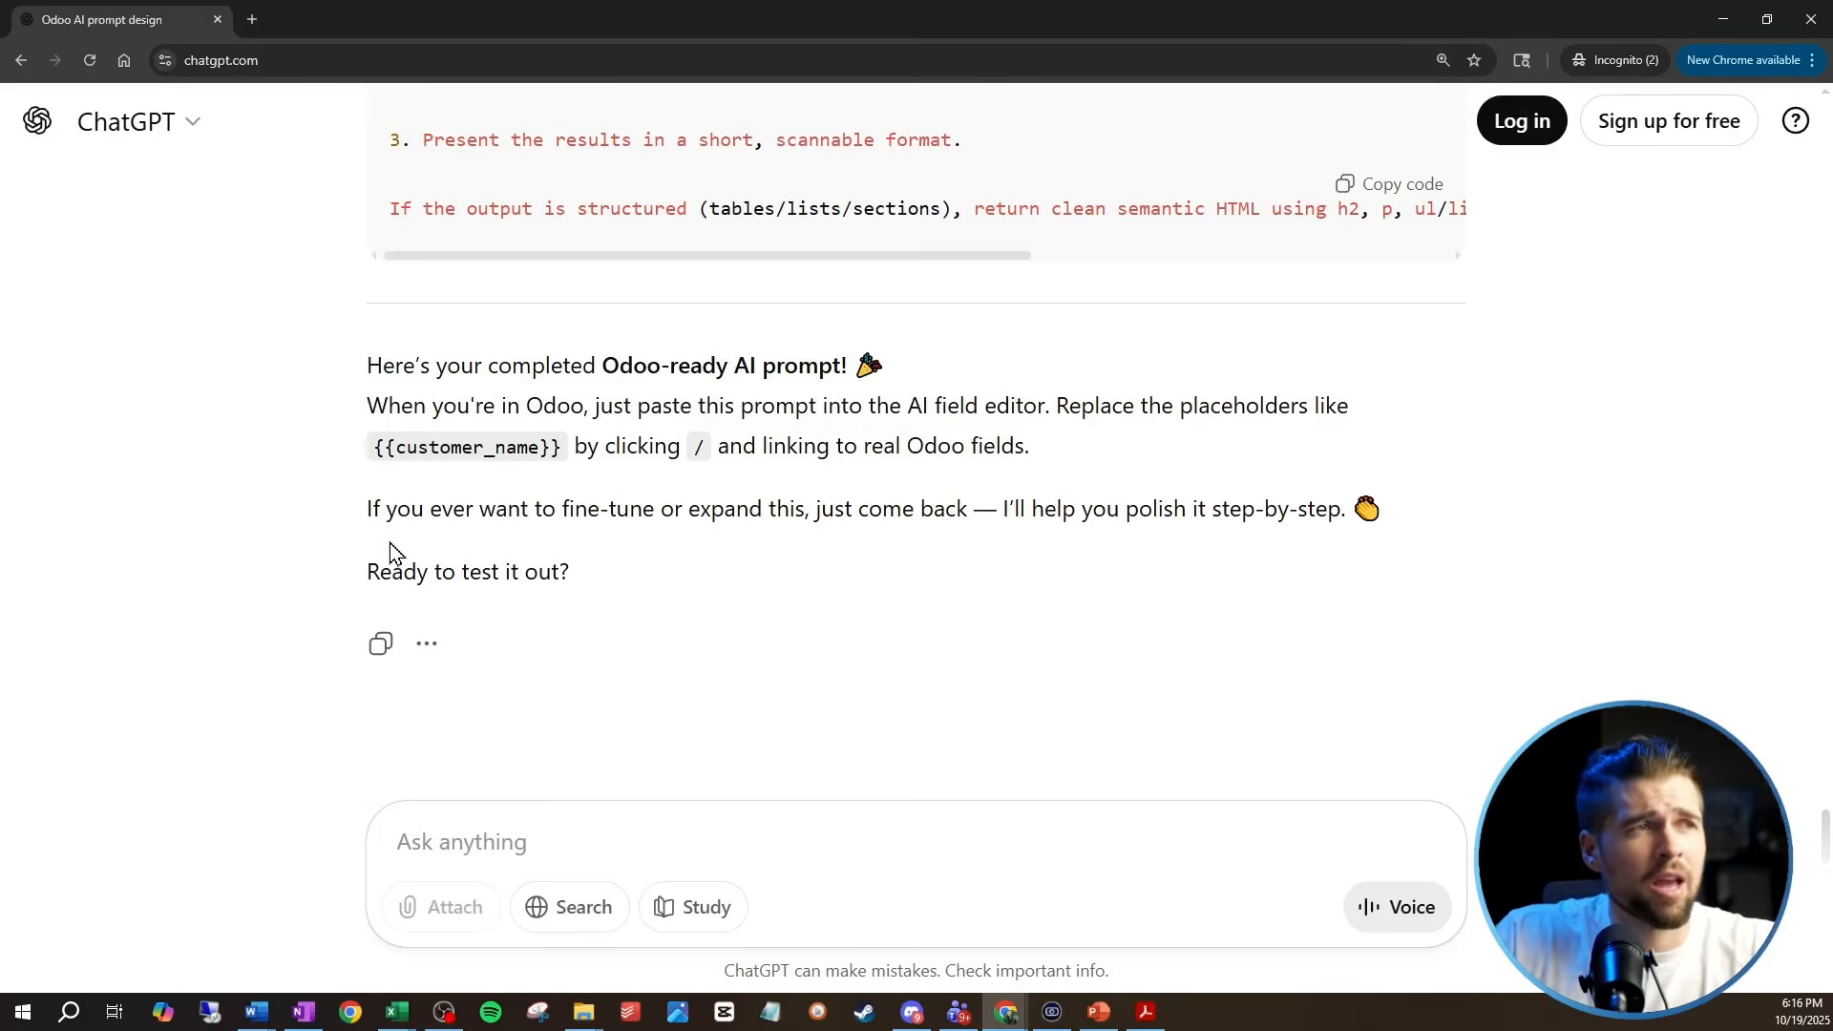
Step: Switch to ChatGPT and begin a follow-up message below the completed Odoo-ready prompt
{"action": "left_click_drag", "start_coordinate": [368, 521], "coordinate": [1369, 511]}
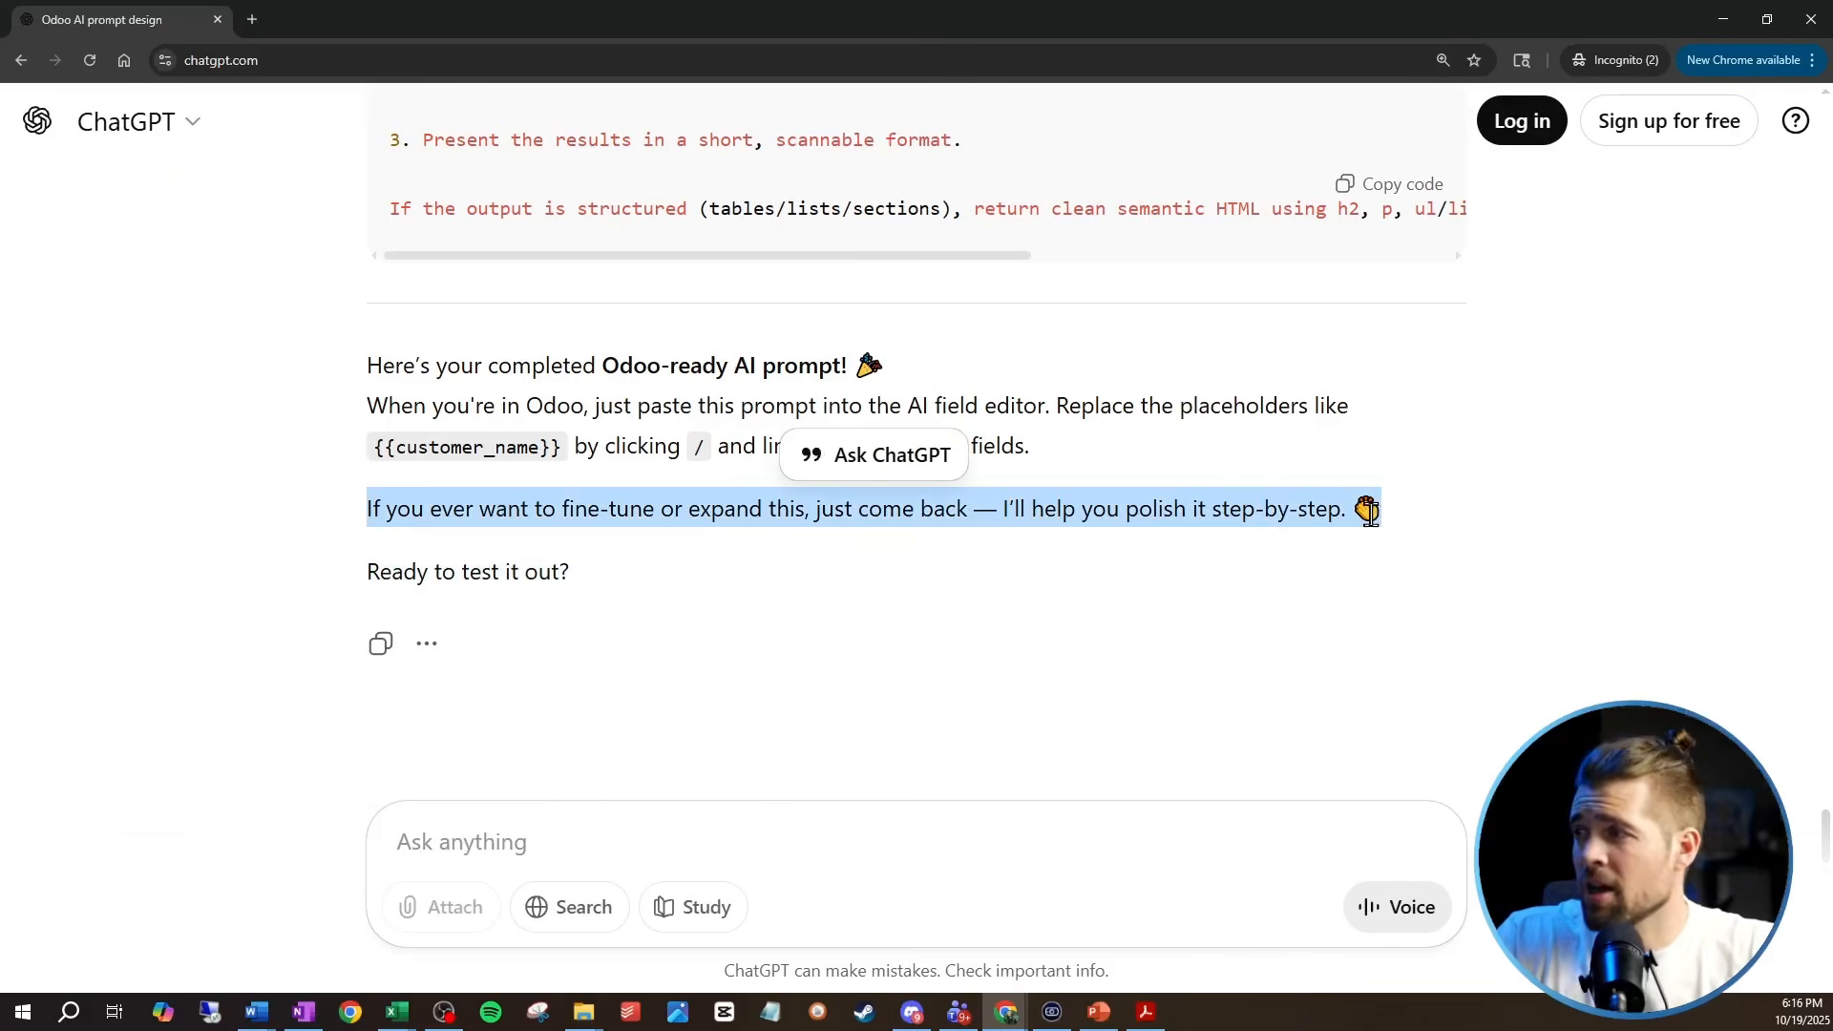
{"action": "left_click", "coordinate": [704, 840]}
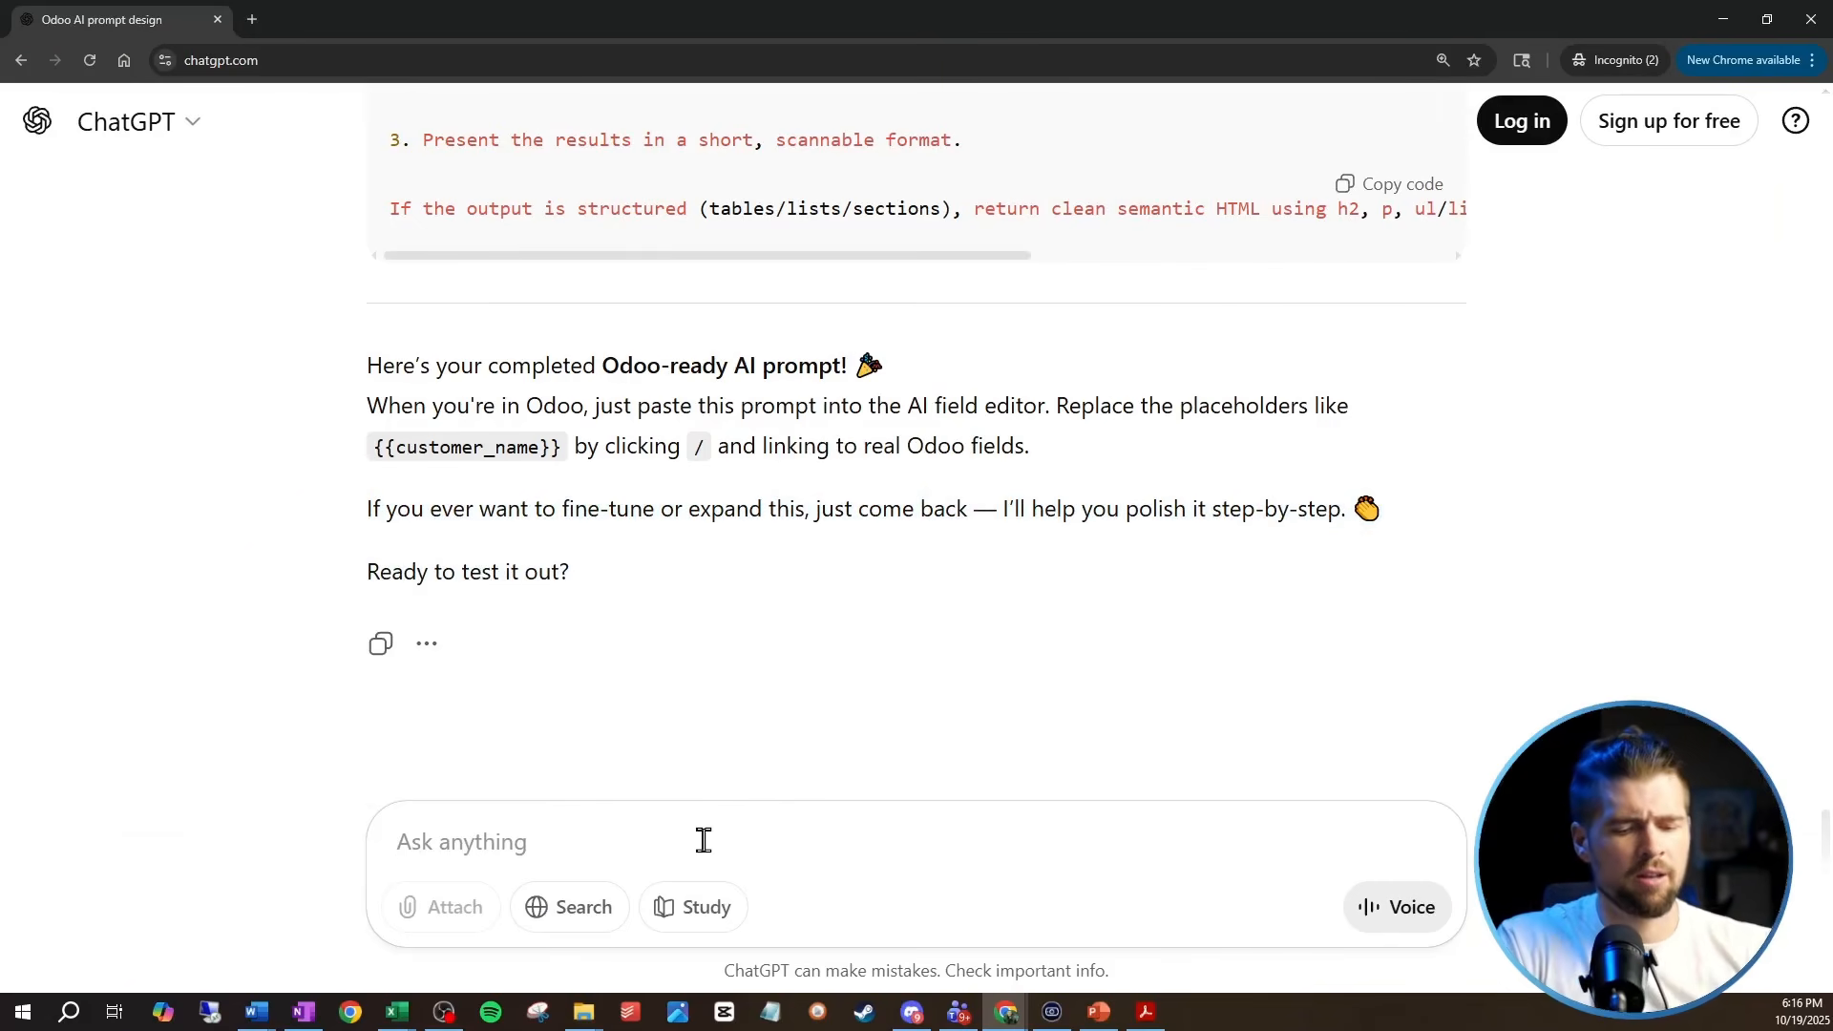
{"action": "type", "text": "T"}
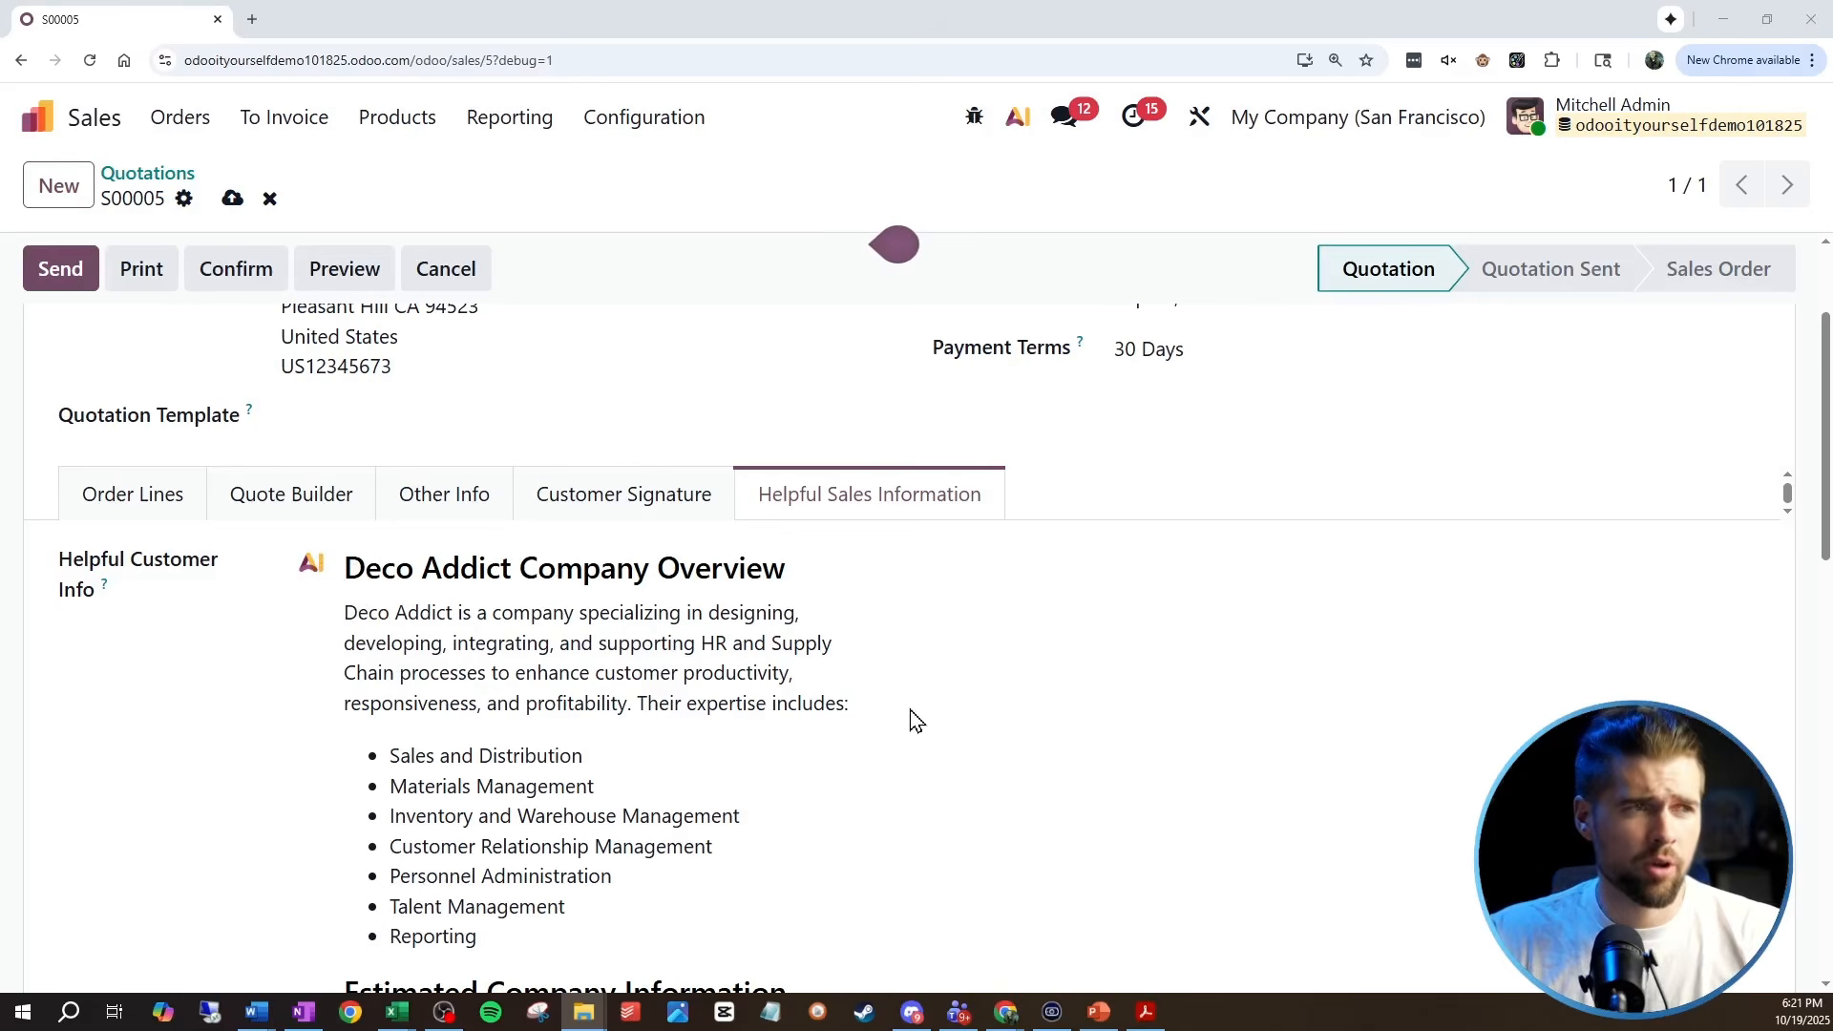
Step: Copy the whole generated Helpful Customer Info text, from the Deco Addict Company Overview heading through the closing paragraph
{"action": "scroll", "coordinate": [913, 720], "scroll_direction": "down", "scroll_amount": 6}
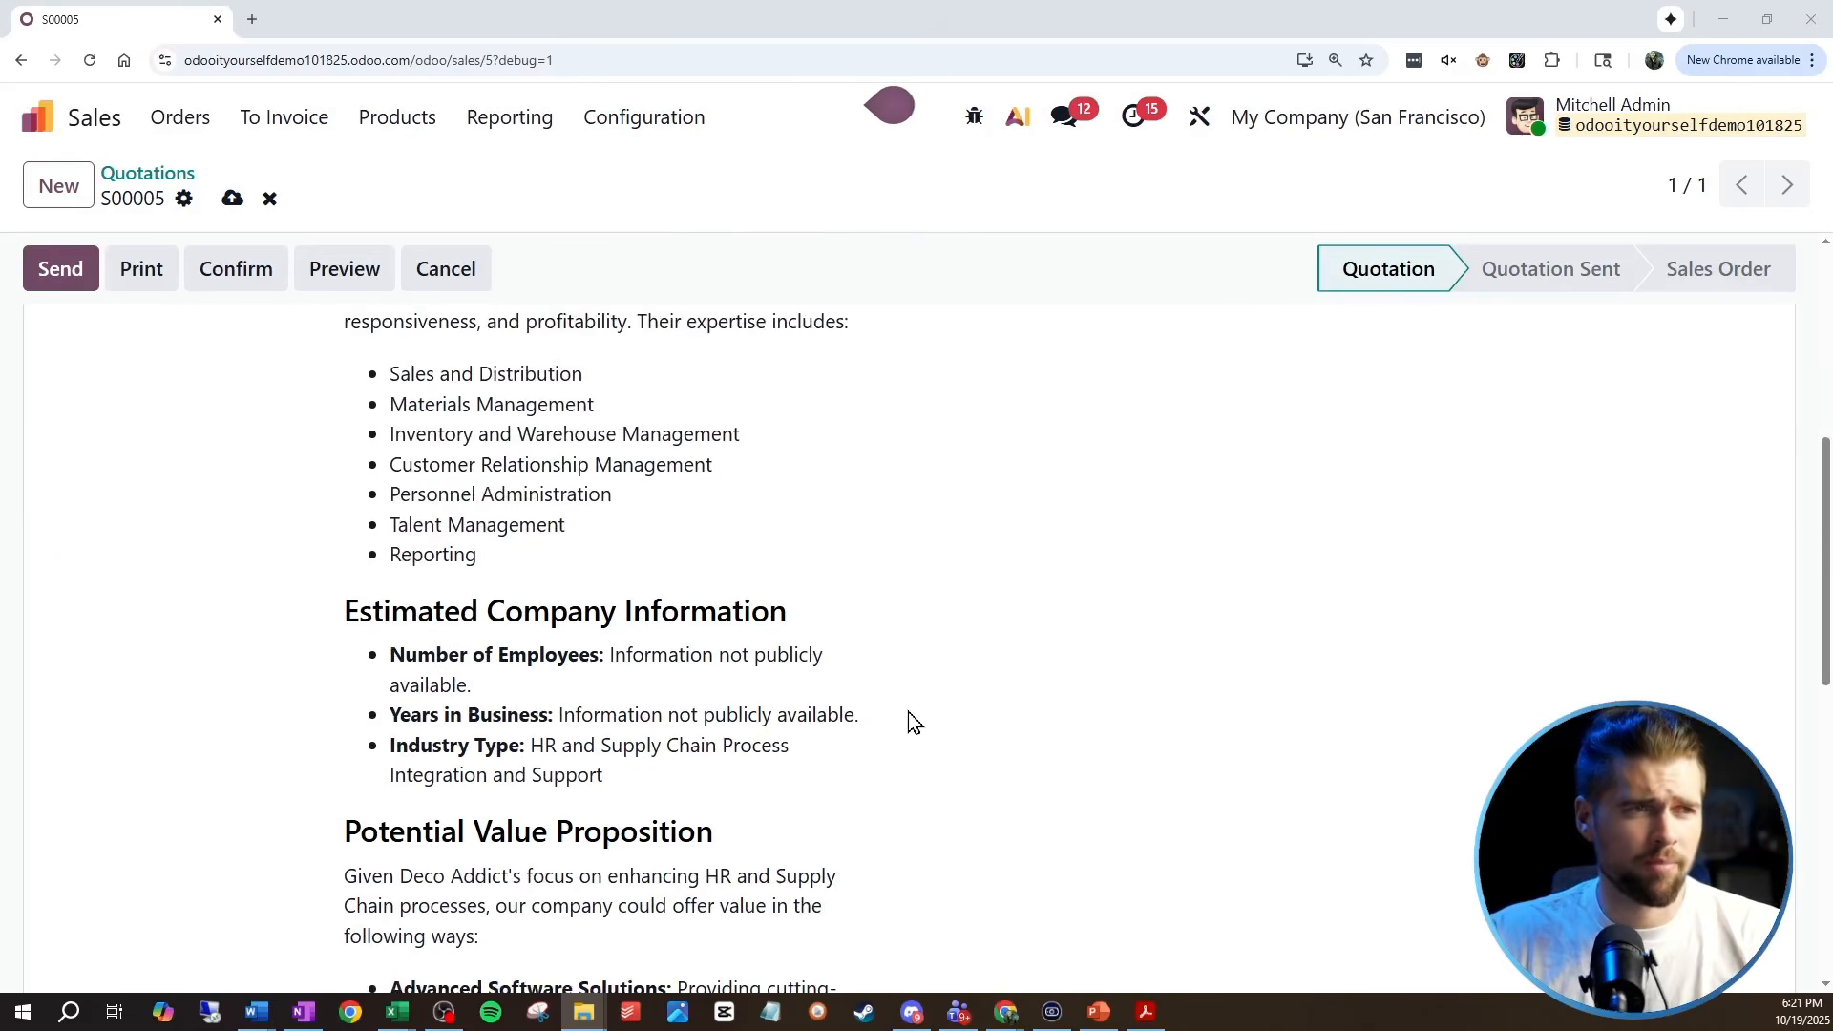
{"action": "scroll", "coordinate": [740, 847], "scroll_direction": "down", "scroll_amount": 3}
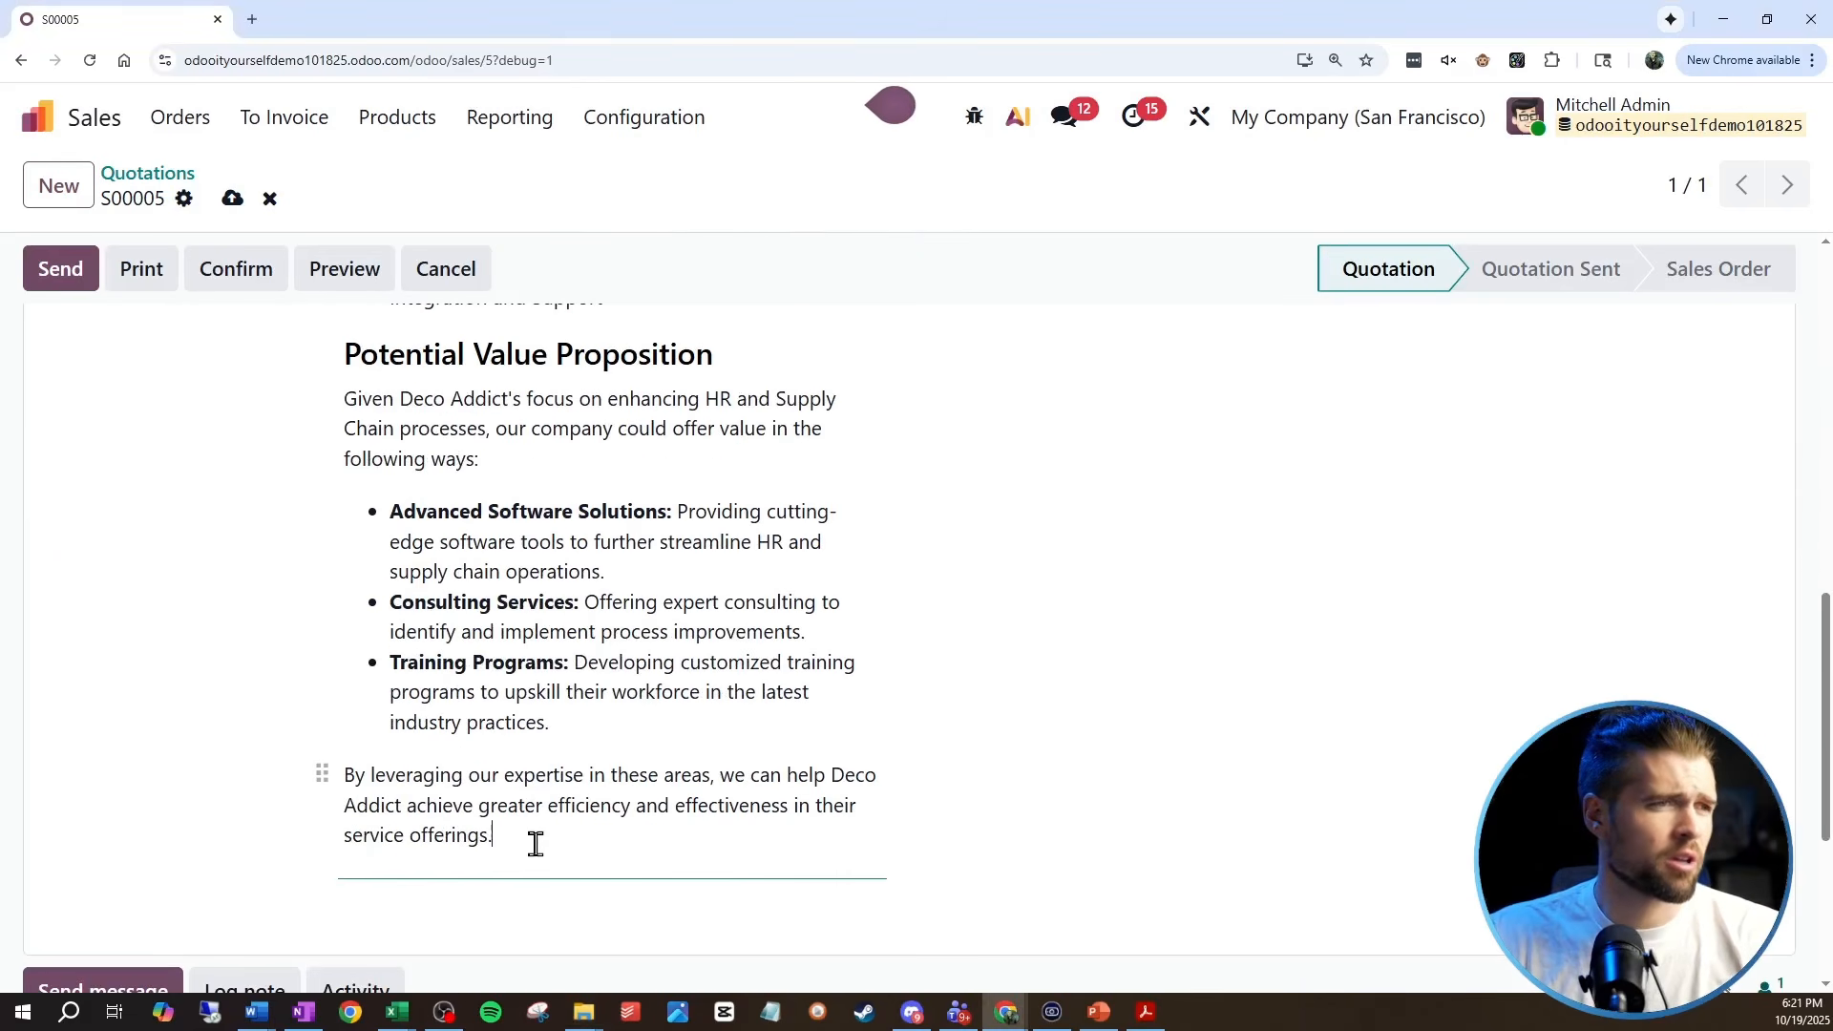
{"action": "left_click_drag", "start_coordinate": [532, 839], "coordinate": [346, 607]}
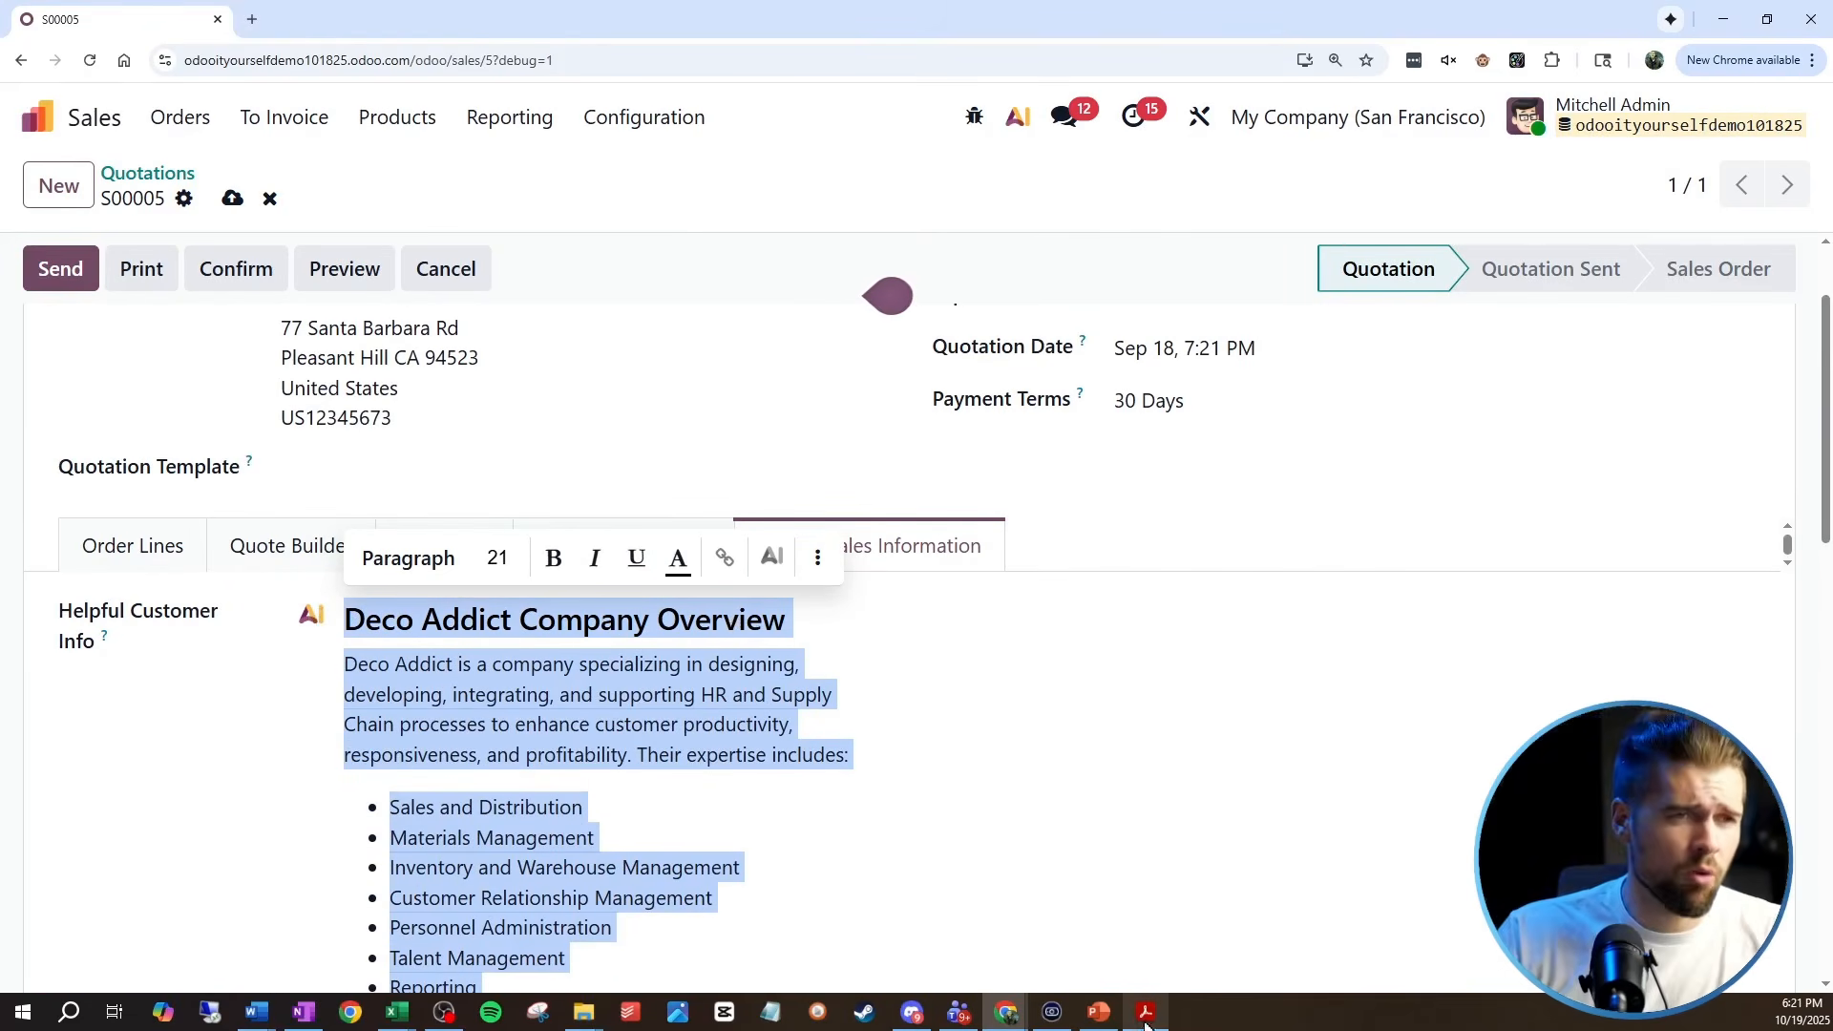
Step: Switch to the ChatGPT prompt conversation and begin a follow-up message reading "Please make sure that the output is something like this"
{"action": "mouse_move", "coordinate": [1006, 1012]}
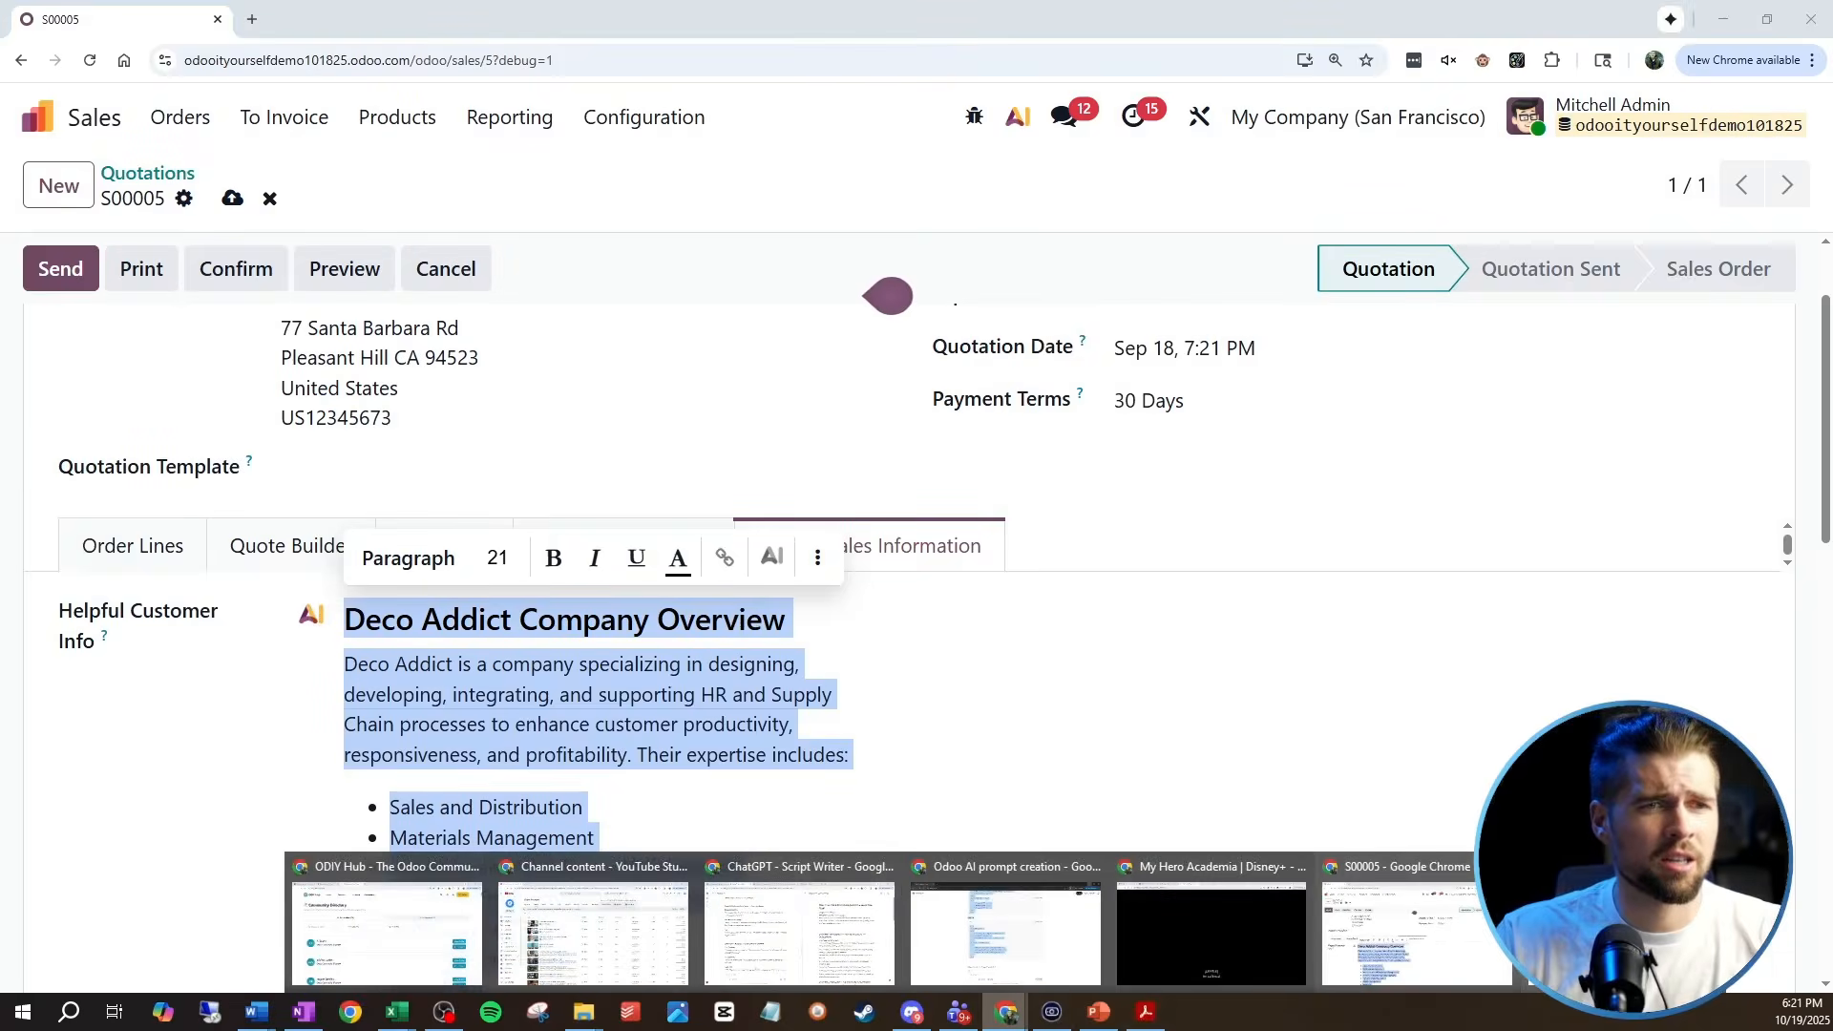
{"action": "left_click", "coordinate": [577, 871]}
{"action": "left_click", "coordinate": [617, 852]}
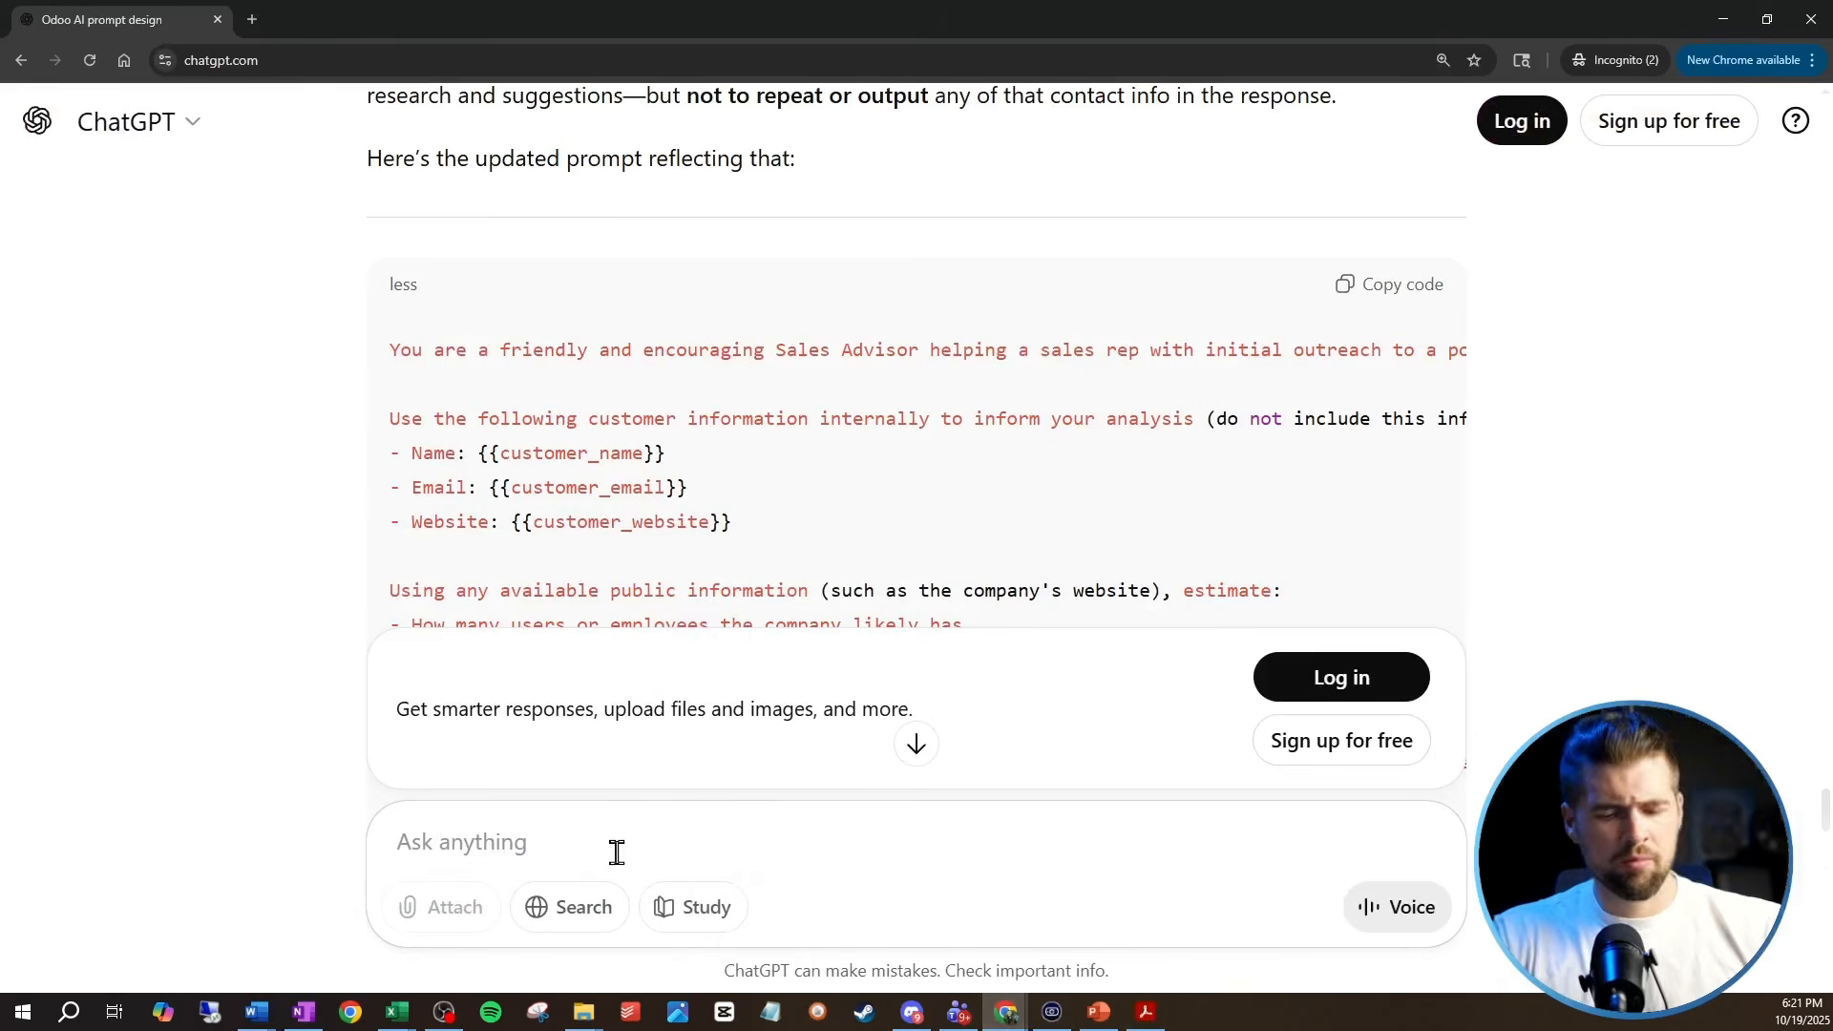
{"action": "type", "text": "Please make sure that the outp"}
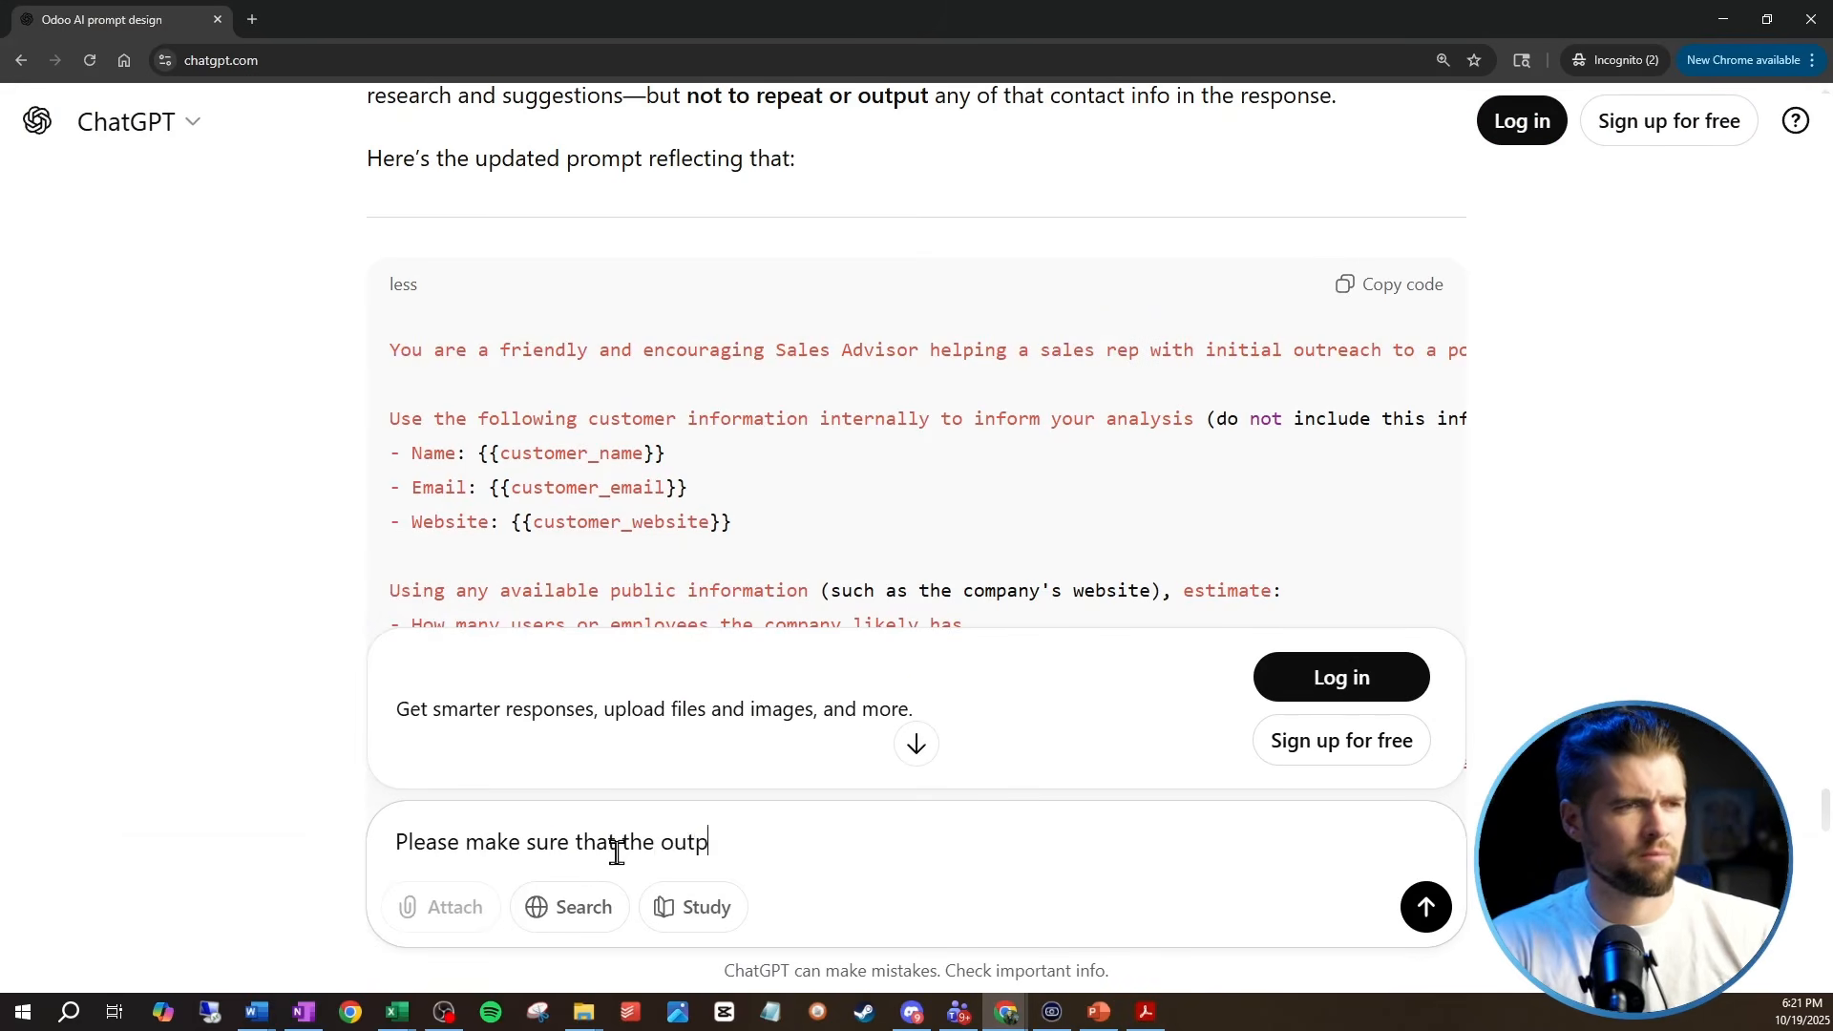
{"action": "type", "text": "ut is something like"}
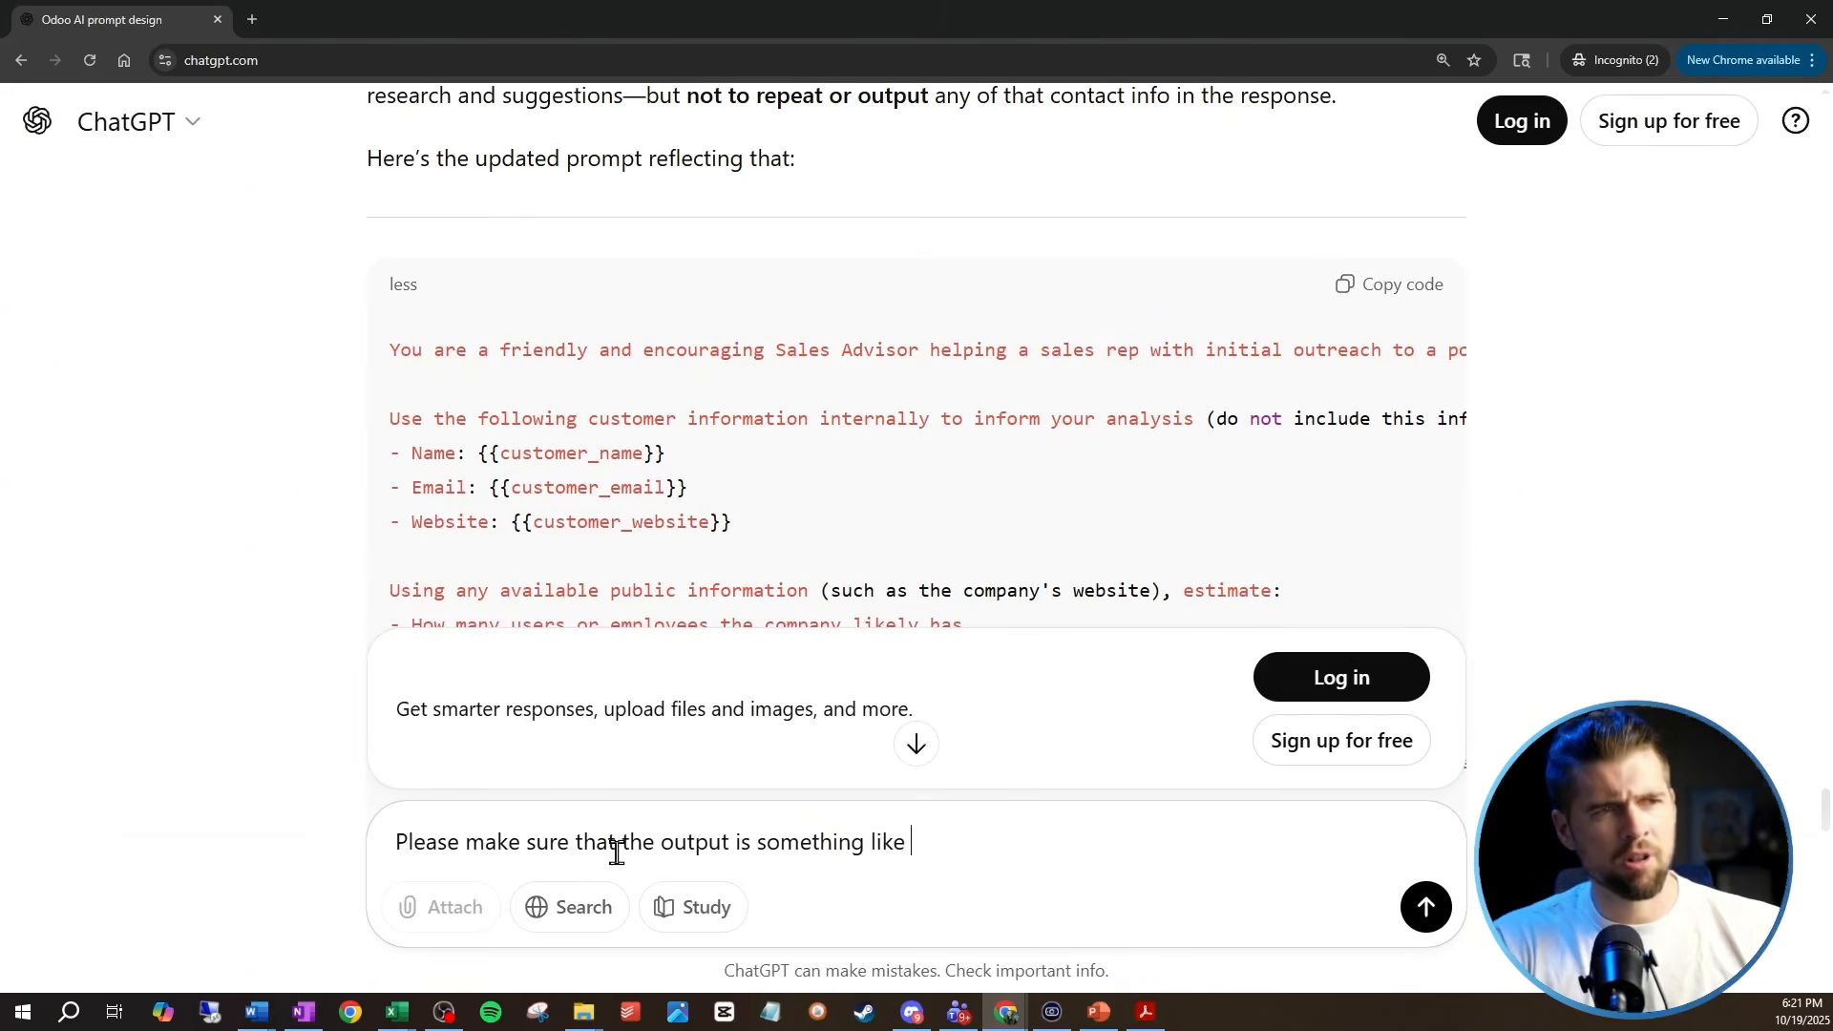
{"action": "type", "text": " this"}
{"action": "key", "text": "shift+Return"}
Step: Paste the copied Deco Addict sample output into the message below the opening line
{"action": "key", "text": "ctrl+f"}
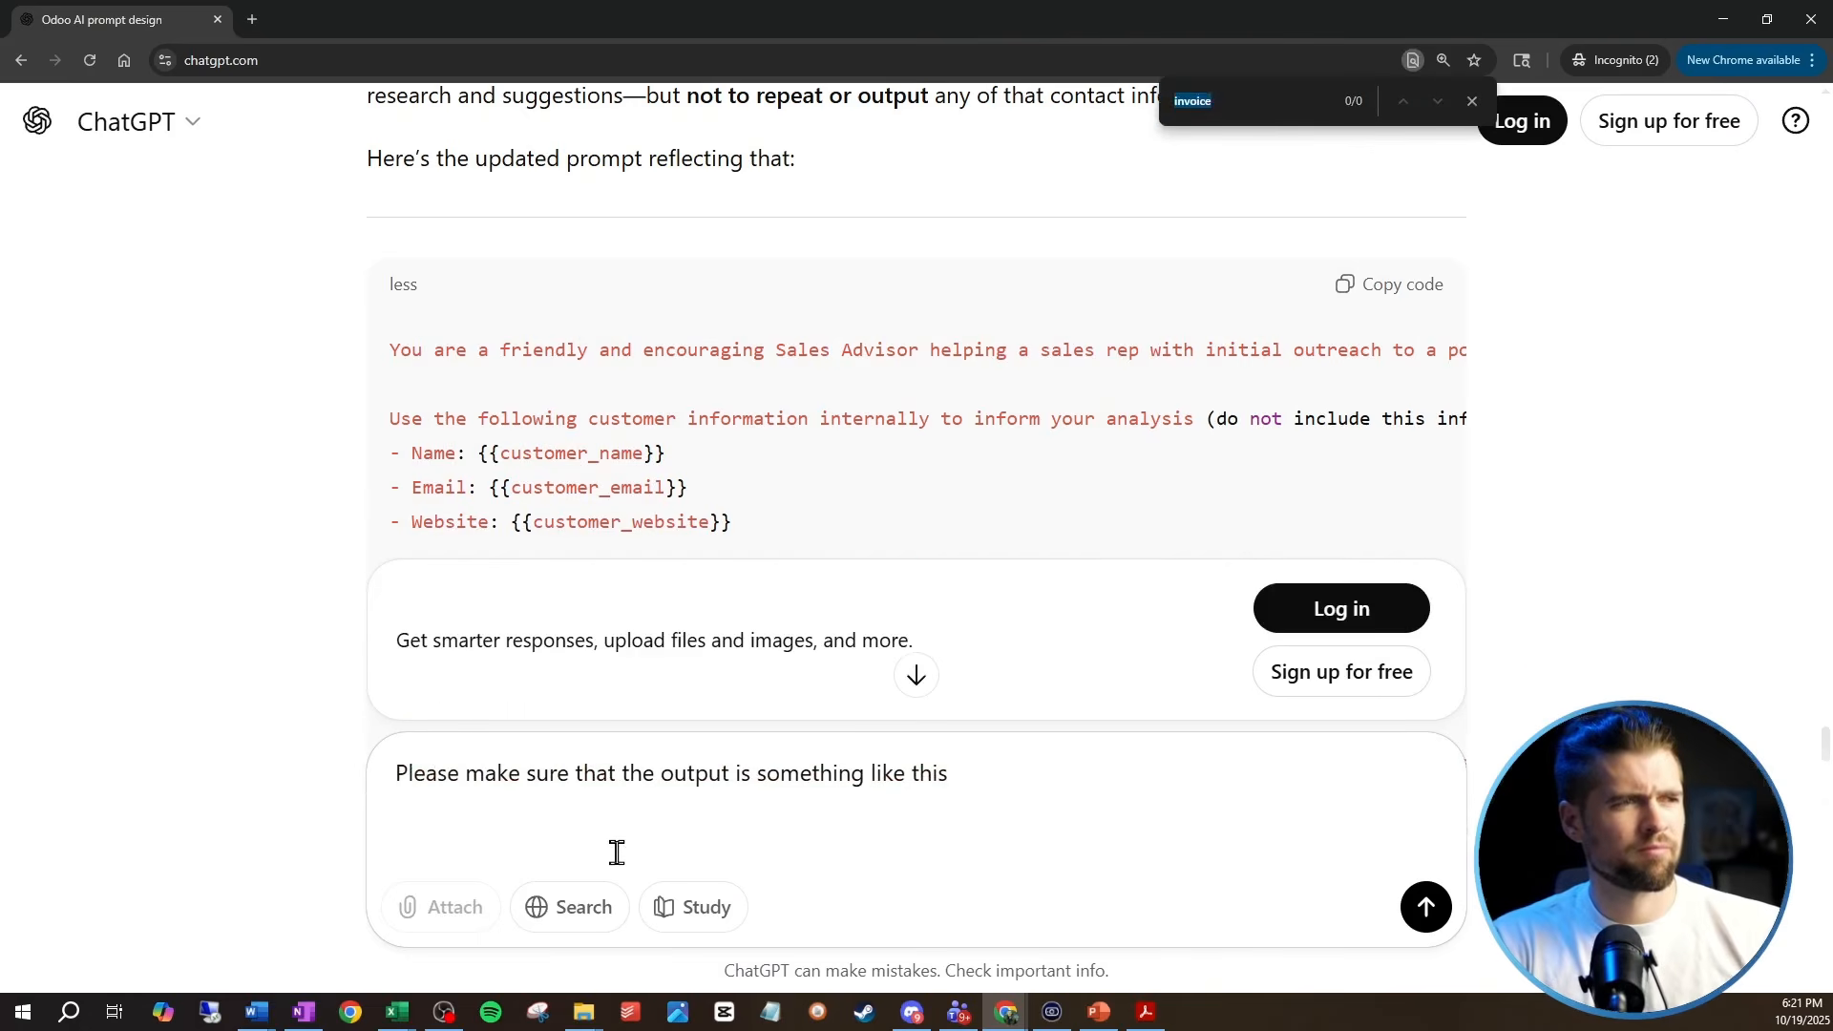
{"action": "key", "text": "ctrl+v"}
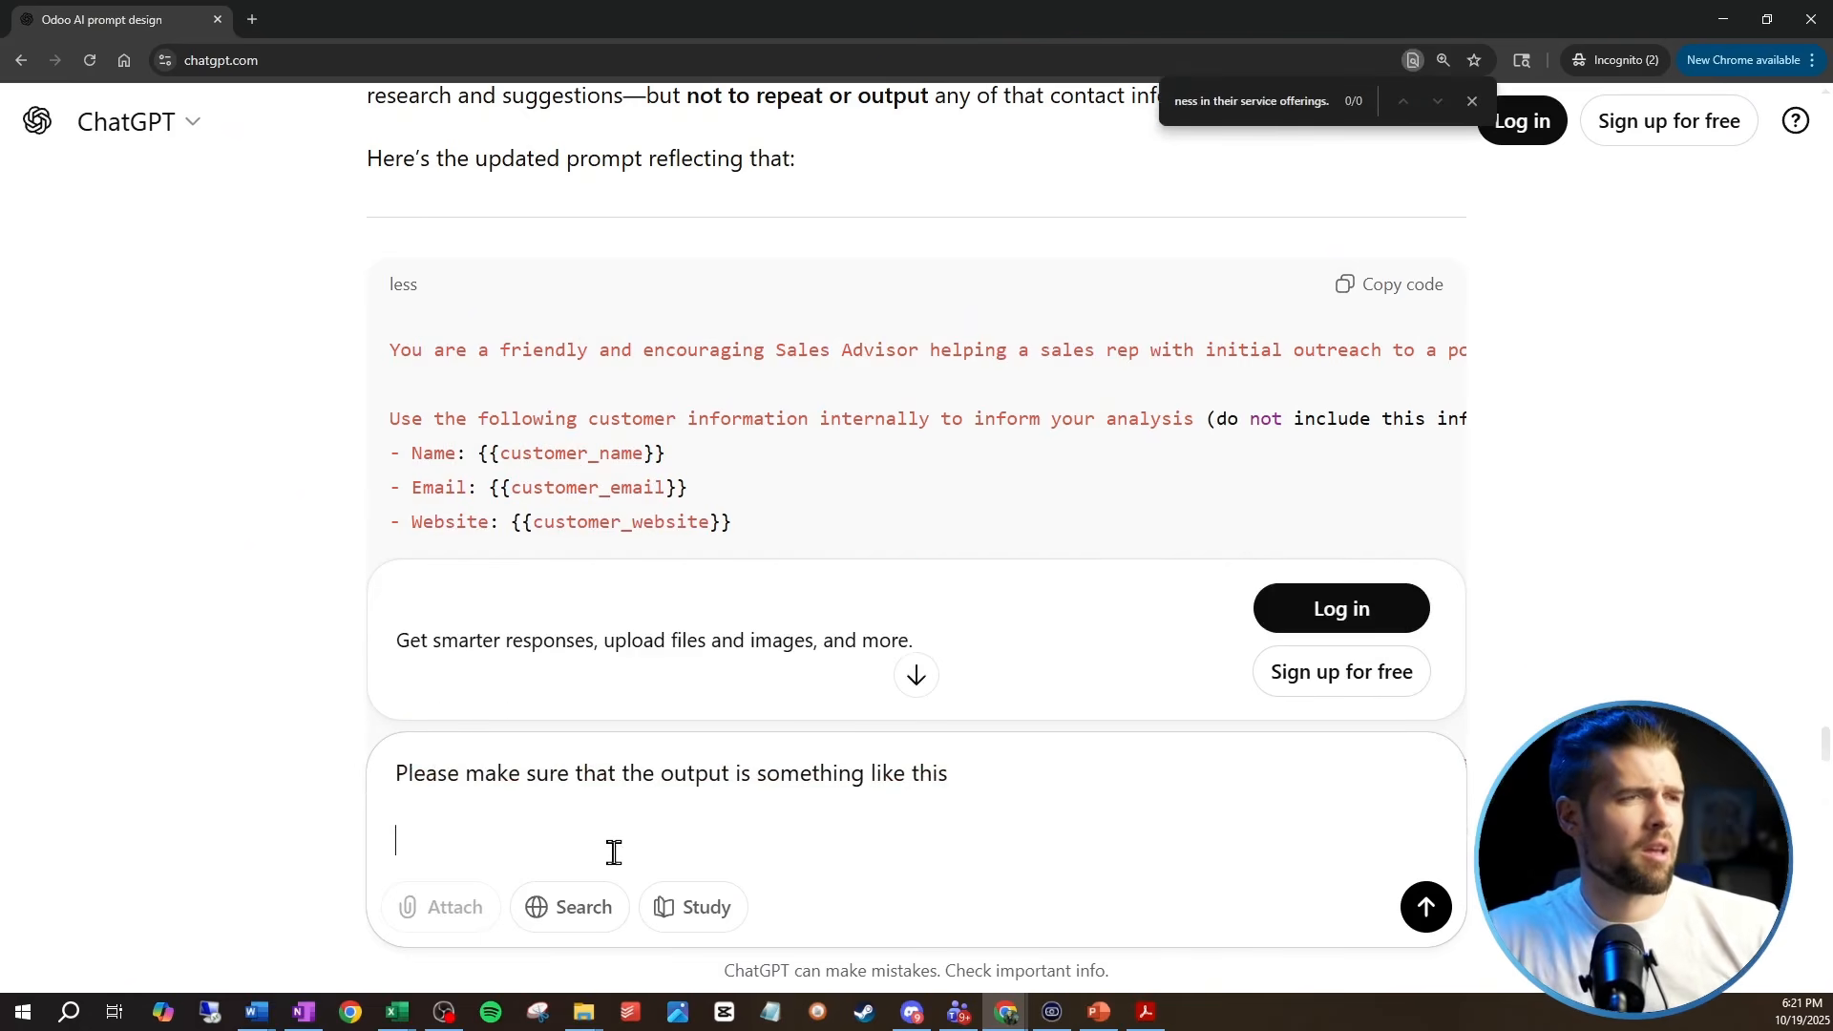
{"action": "key", "text": "ctrl+v"}
{"action": "scroll", "coordinate": [851, 712], "scroll_direction": "down", "scroll_amount": 7}
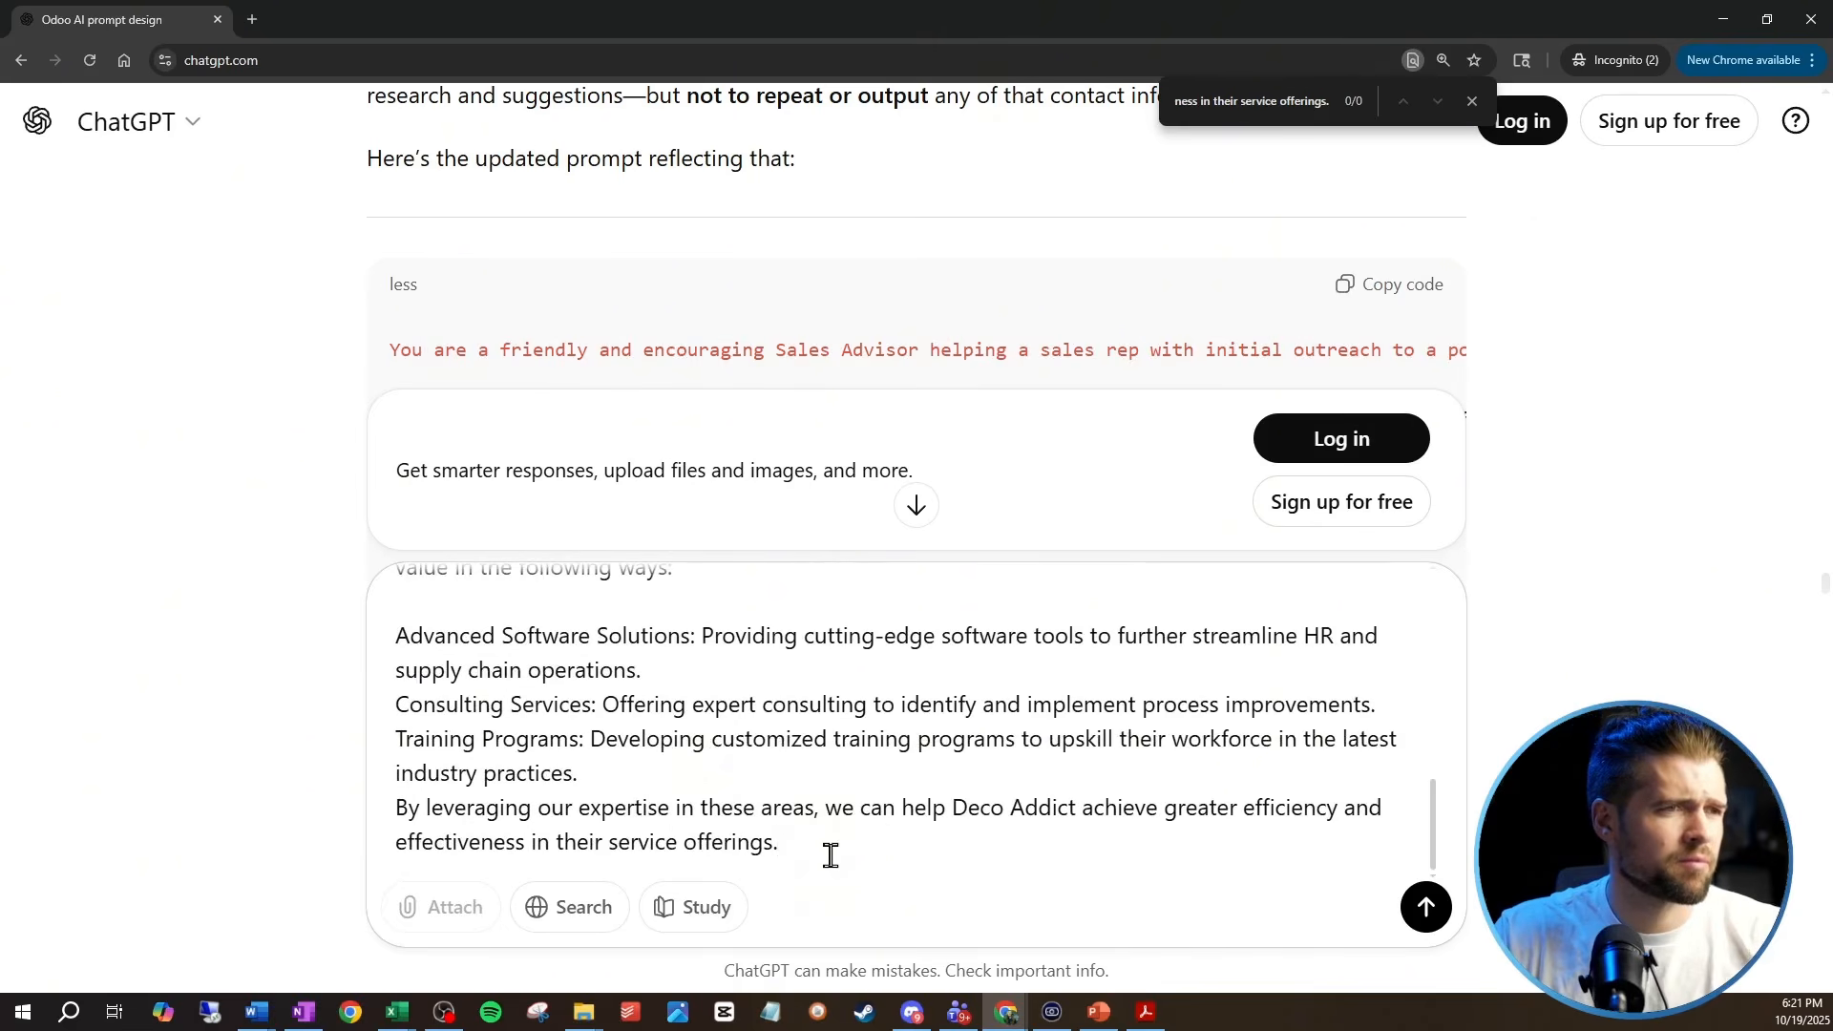
Step: Finish the message with "But please keep the formatting the same." as a separate paragraph and send it
{"action": "key", "text": "shift+Return"}
{"action": "key", "text": "shift+Return"}
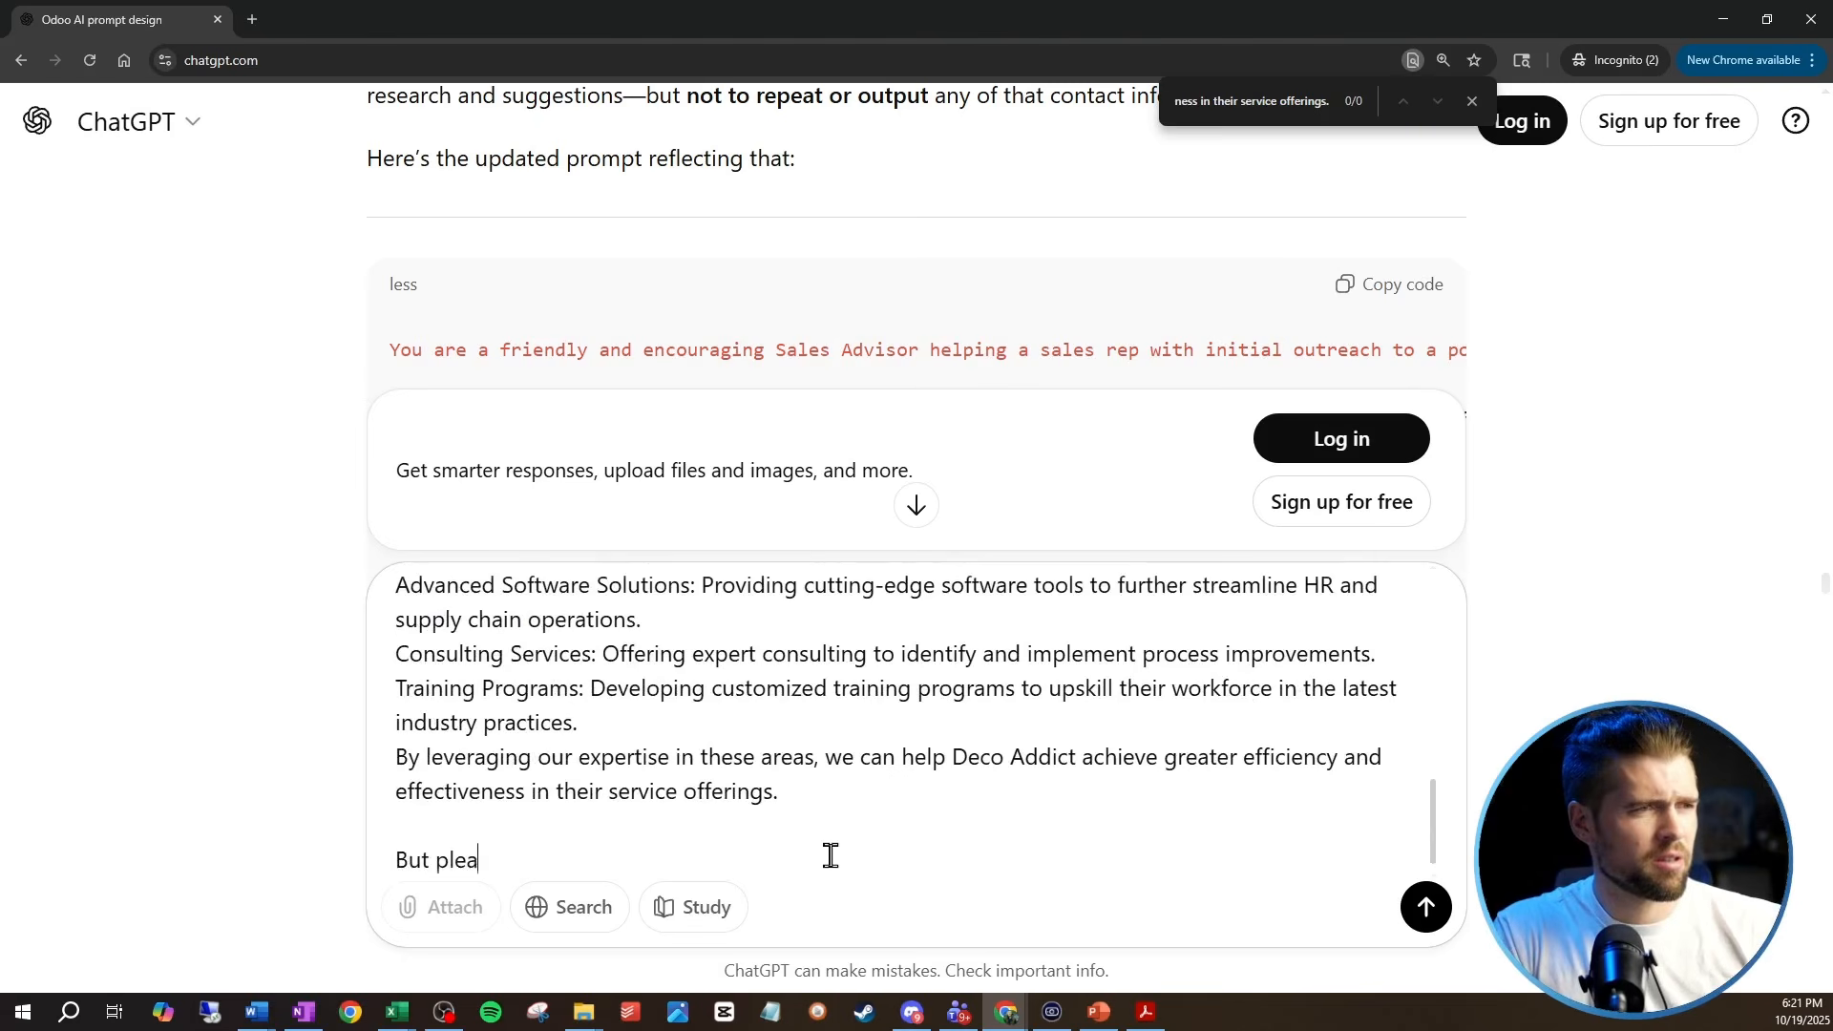
{"action": "type", "text": "But please keep the formatting the same."}
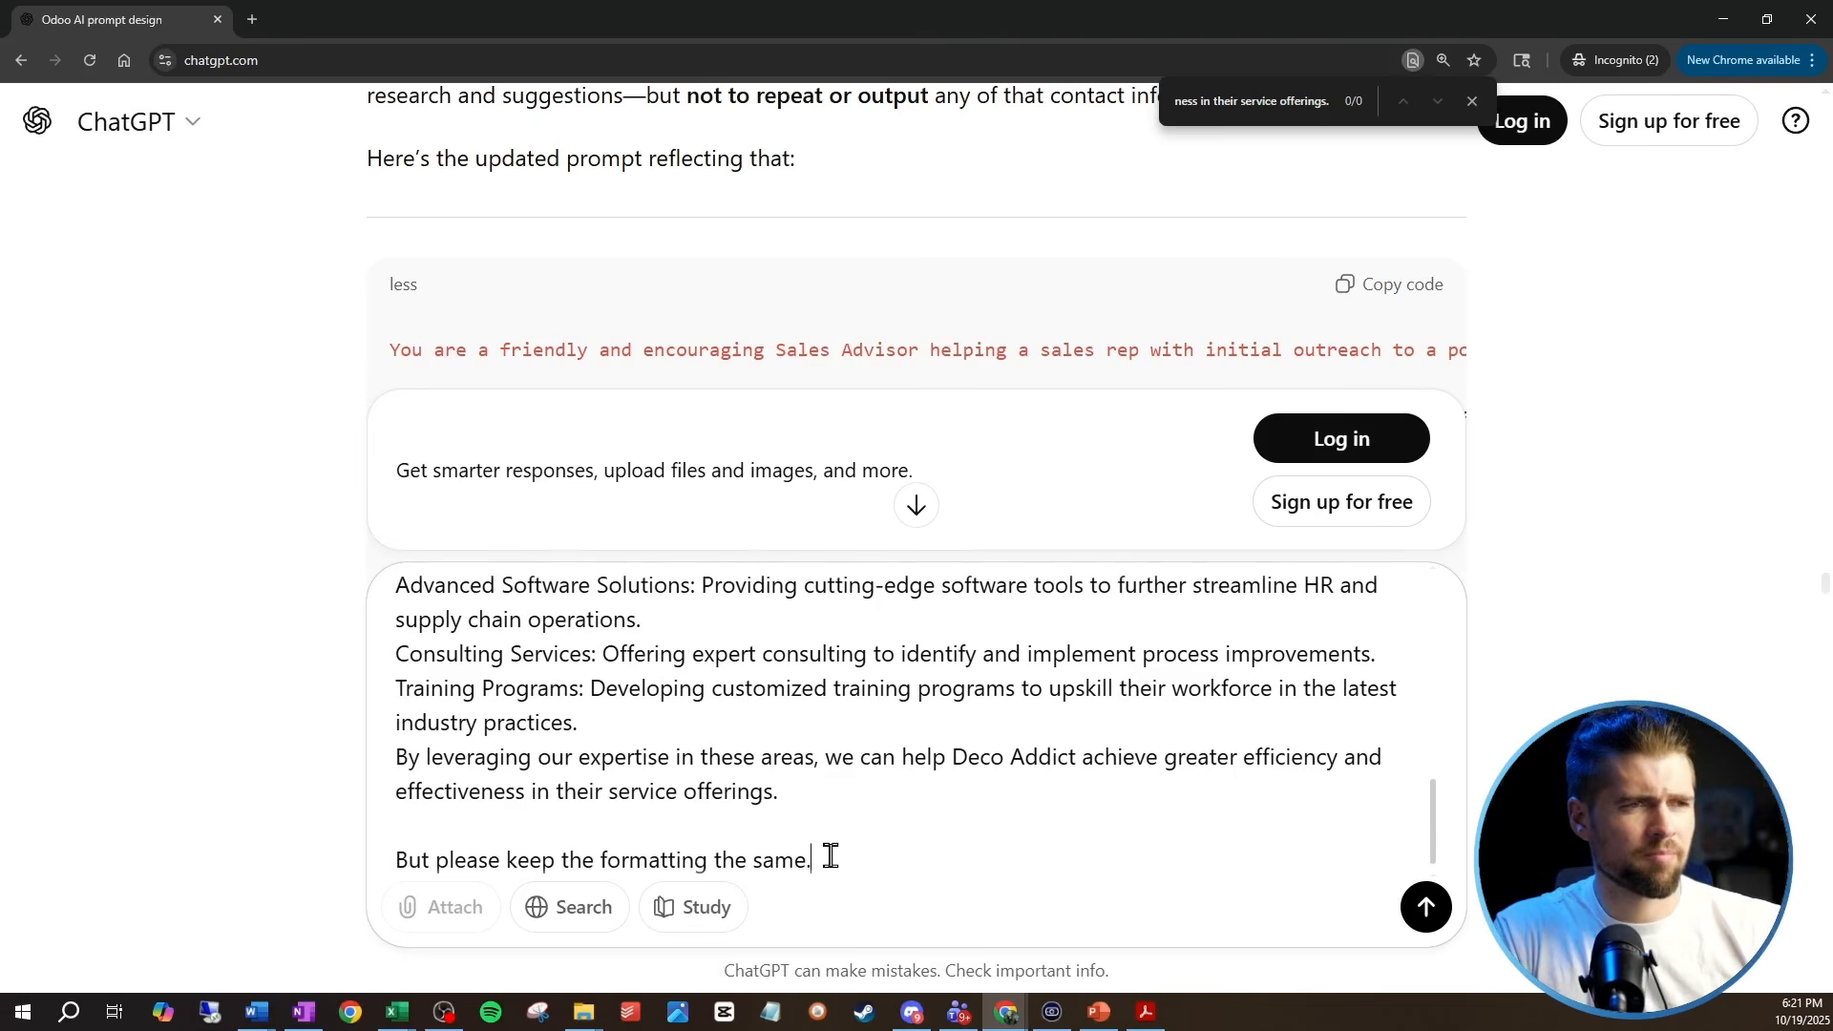
{"action": "key", "text": "Return"}
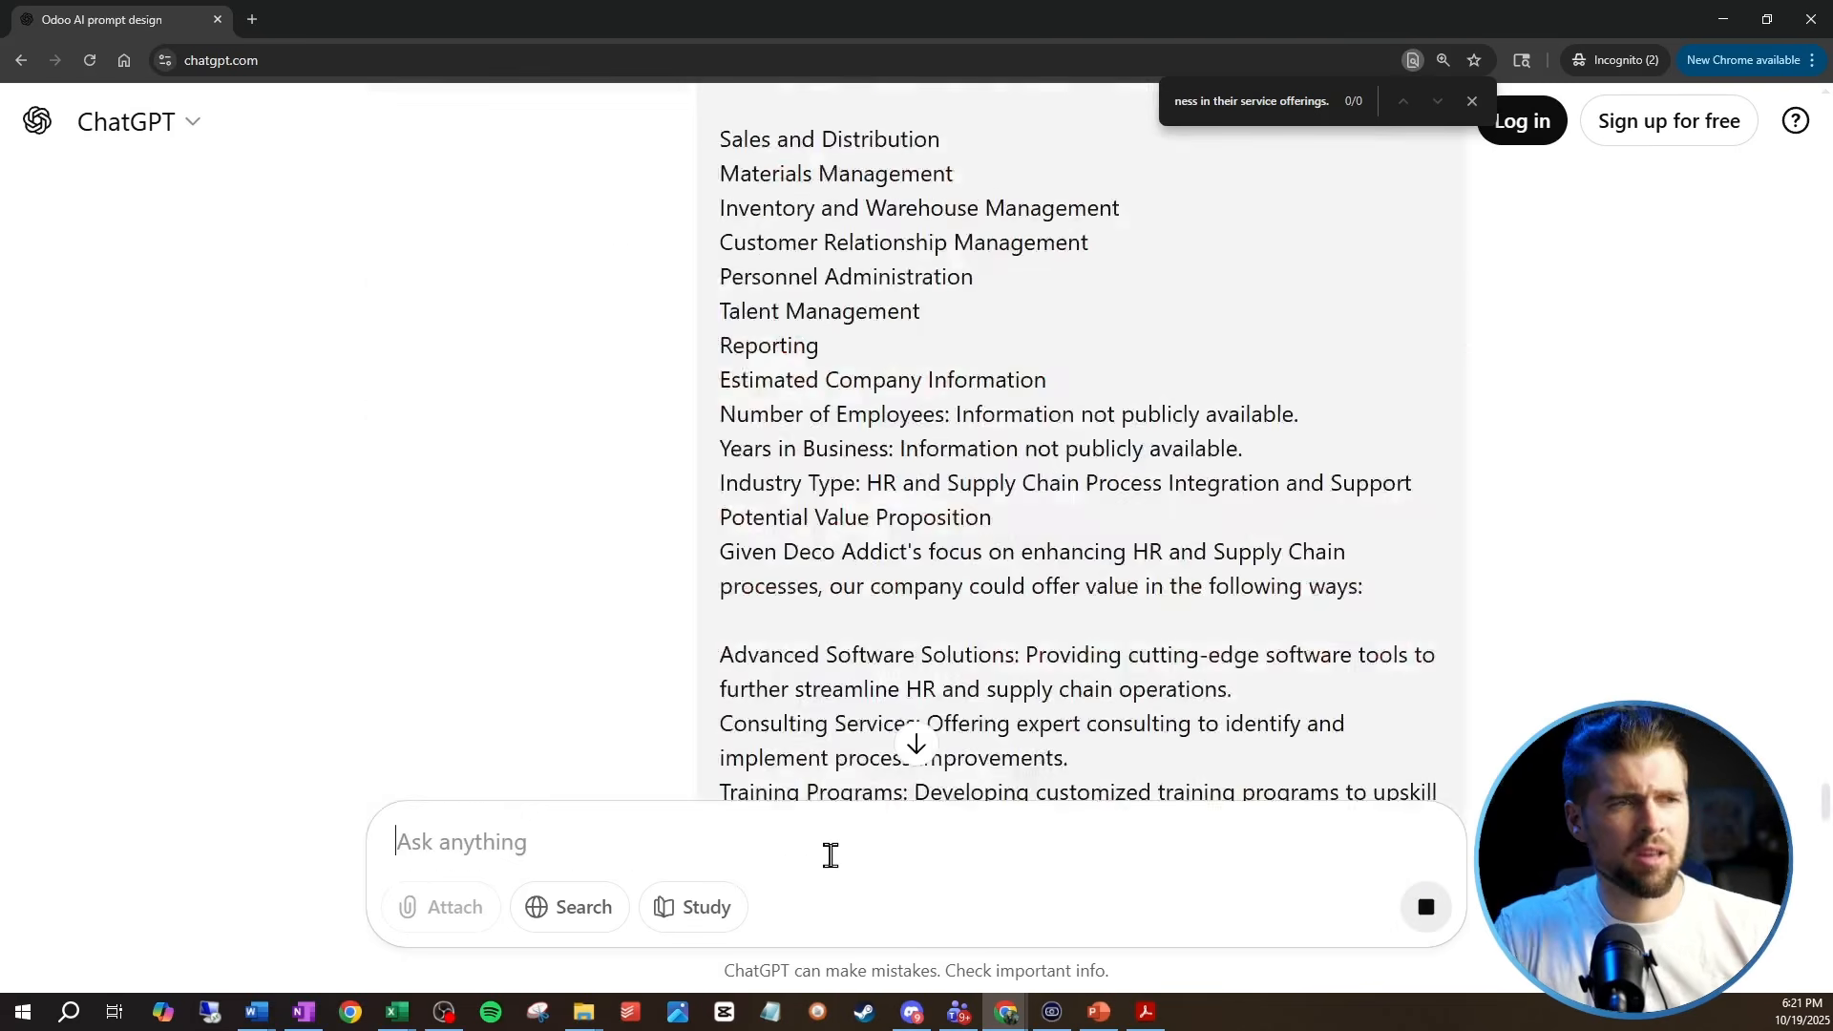